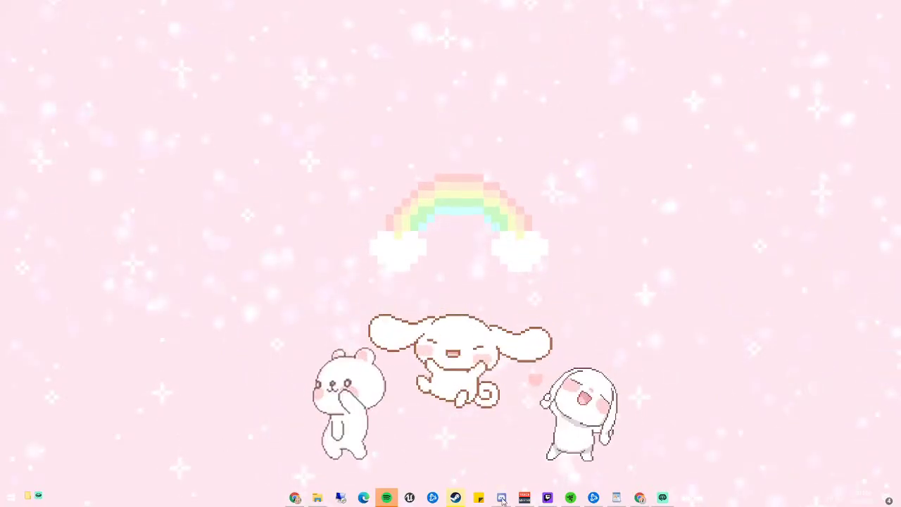
- Bring the Chrome window with the VB-Audio Voicemeeter Banana page back to the front with Alt+Tab
mouse_move(535, 504)
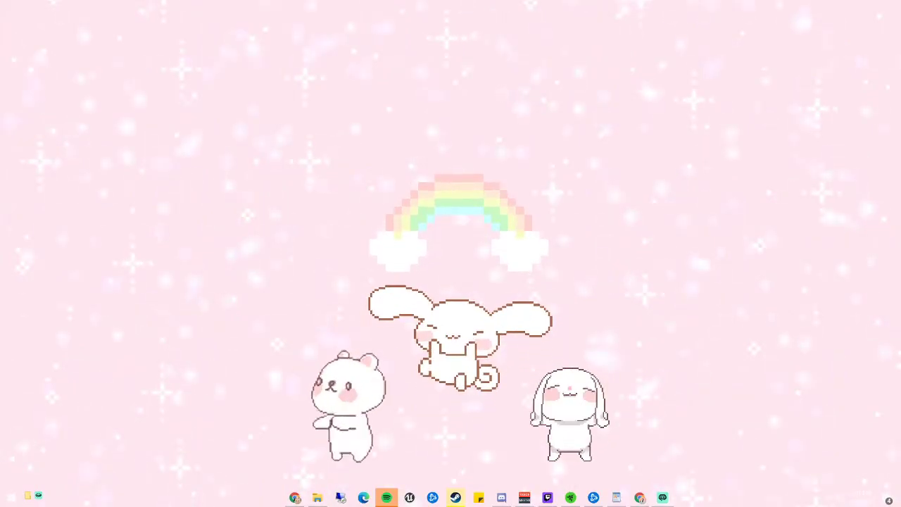
key(alt+Tab)
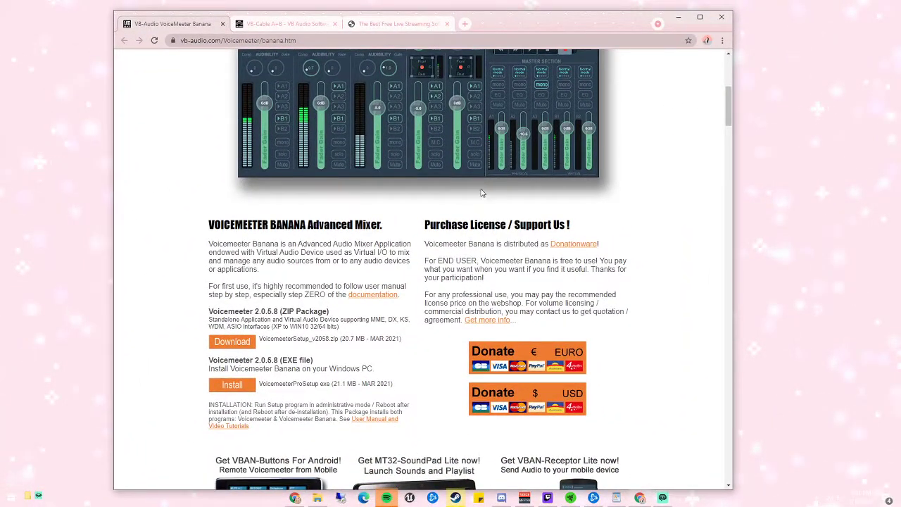
- Open the VB-Cable A+B shop page and select the 05 EUR / USD licence
click(299, 25)
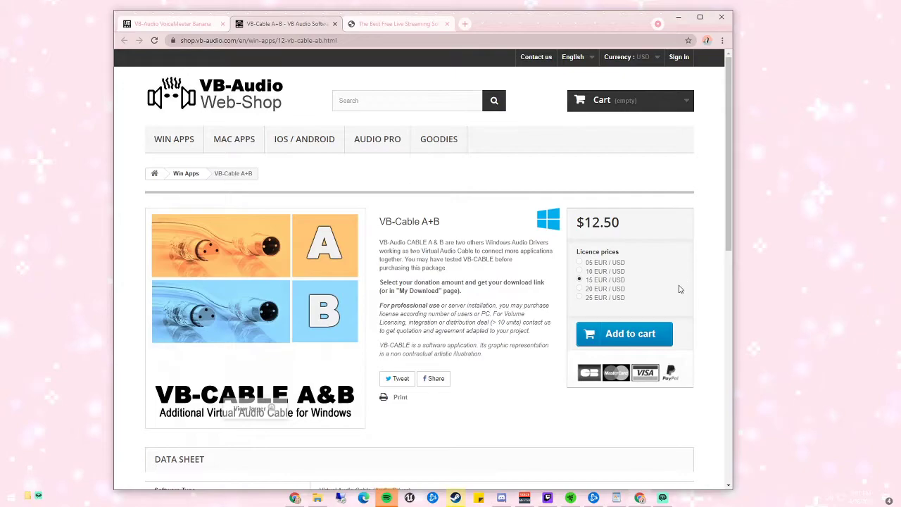
click(580, 262)
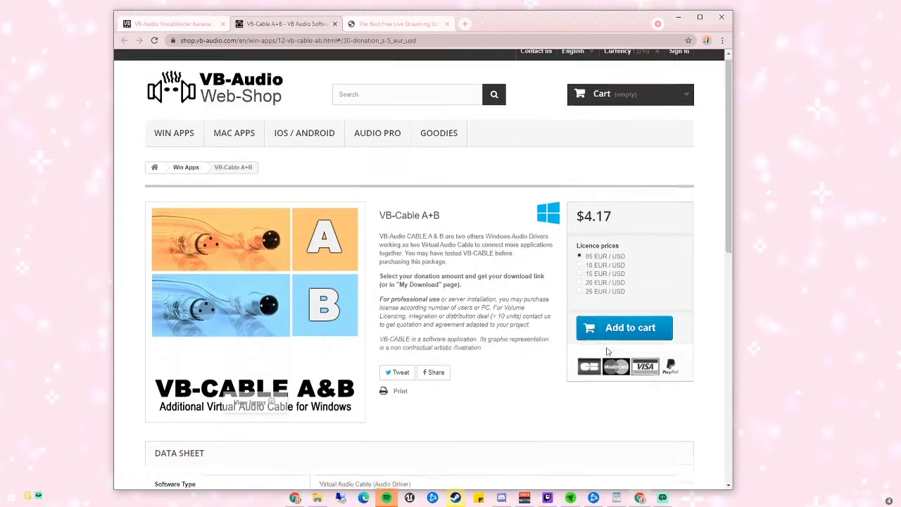
scroll(607, 351, down, 3)
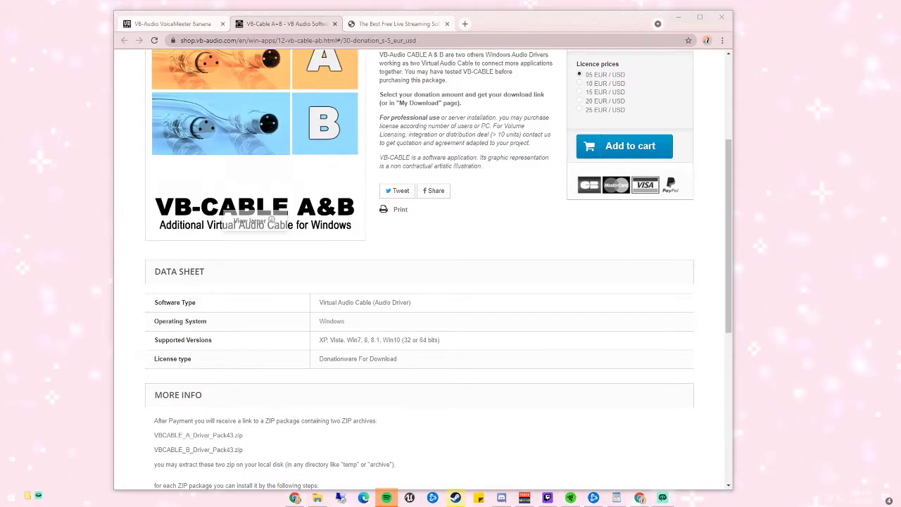
scroll(496, 422, down, 3)
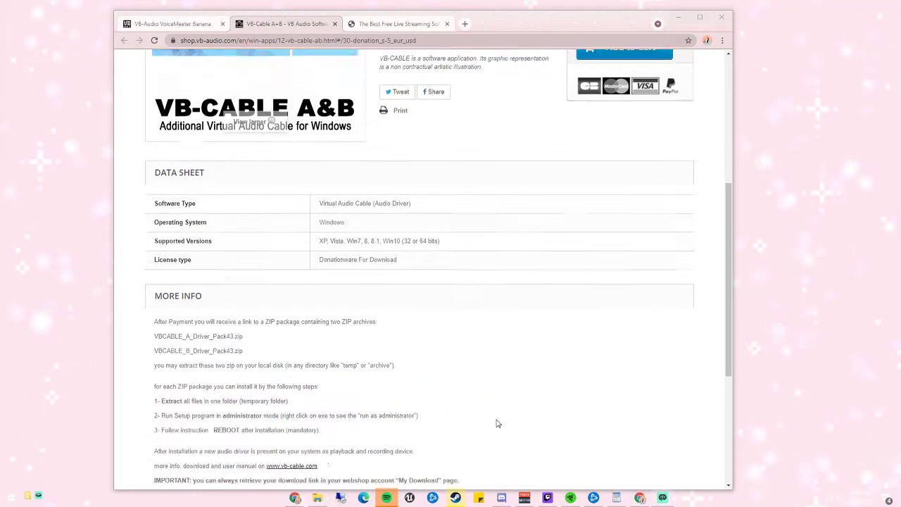
scroll(496, 423, up, 1)
scroll(496, 422, up, 5)
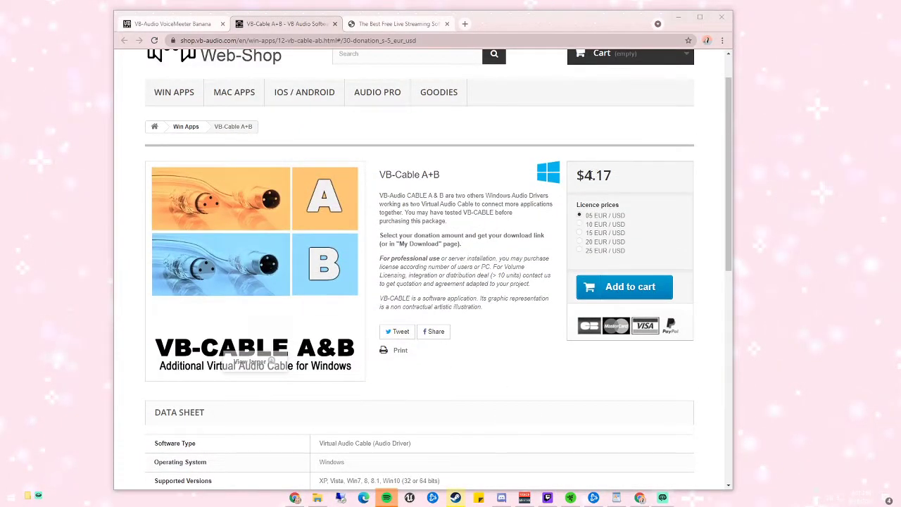
- Highlight the $4.17 price and the VB-Cable A+B product title, shifting the browser slightly left
drag(592, 175, 611, 171)
drag(522, 22, 495, 19)
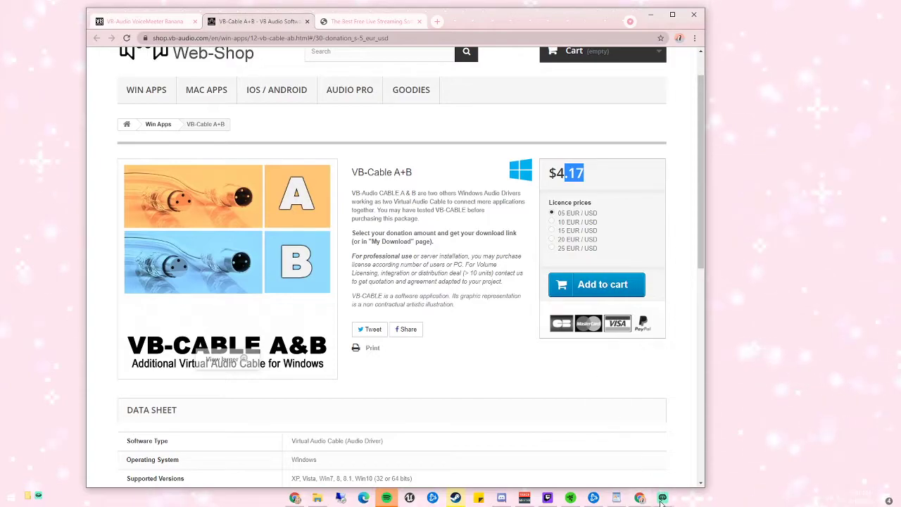
mouse_move(663, 497)
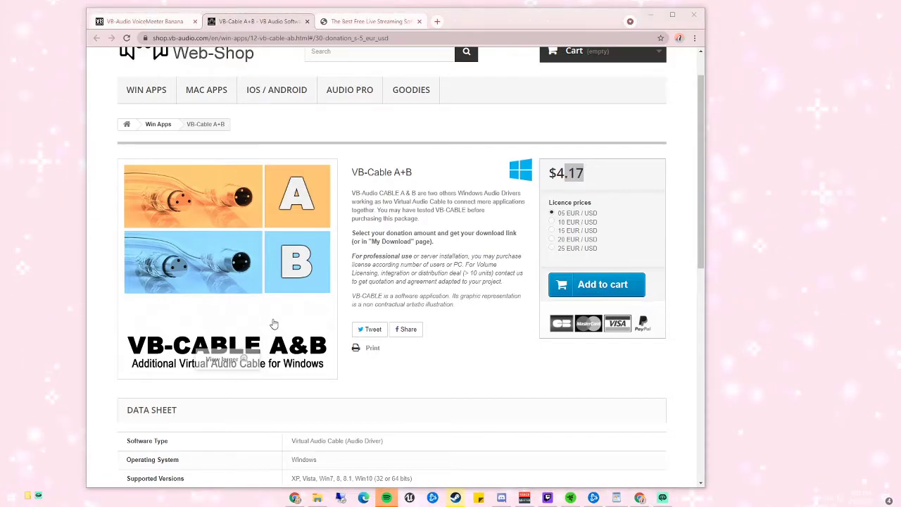
scroll(393, 304, up, 1)
drag(350, 218, 422, 224)
- Go back to the Voicemeeter Banana page and scroll through it
click(144, 21)
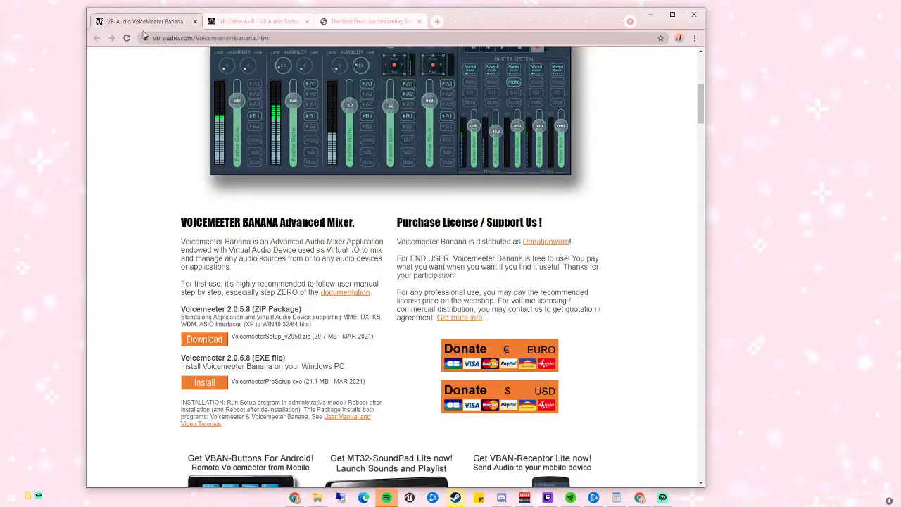
scroll(292, 295, up, 2)
scroll(303, 294, up, 2)
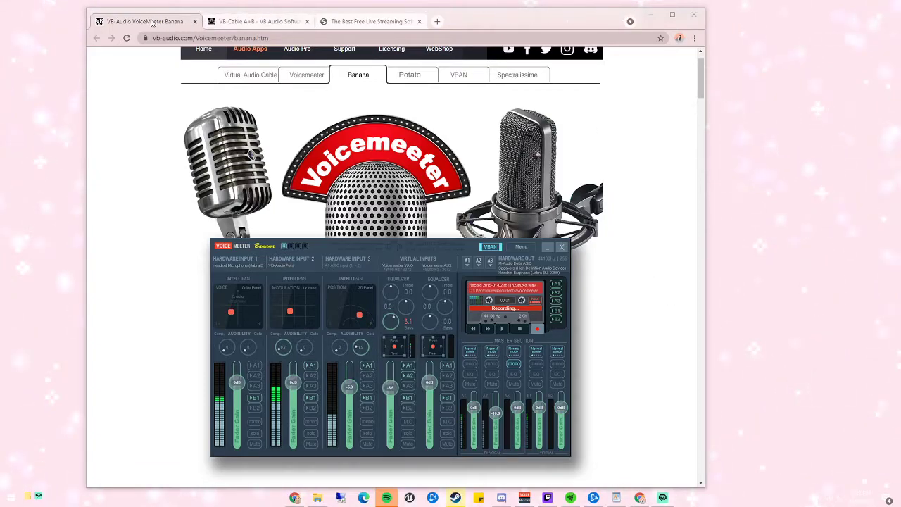
scroll(430, 388, up, 1)
scroll(362, 430, down, 2)
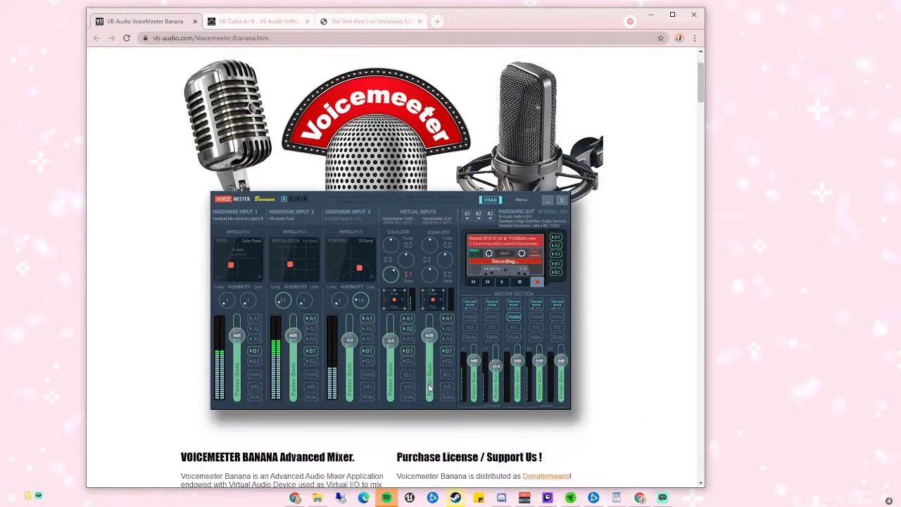
- Review the VB-Cable A+B page, return to Voicemeeter Banana, and minimize Chrome
click(257, 21)
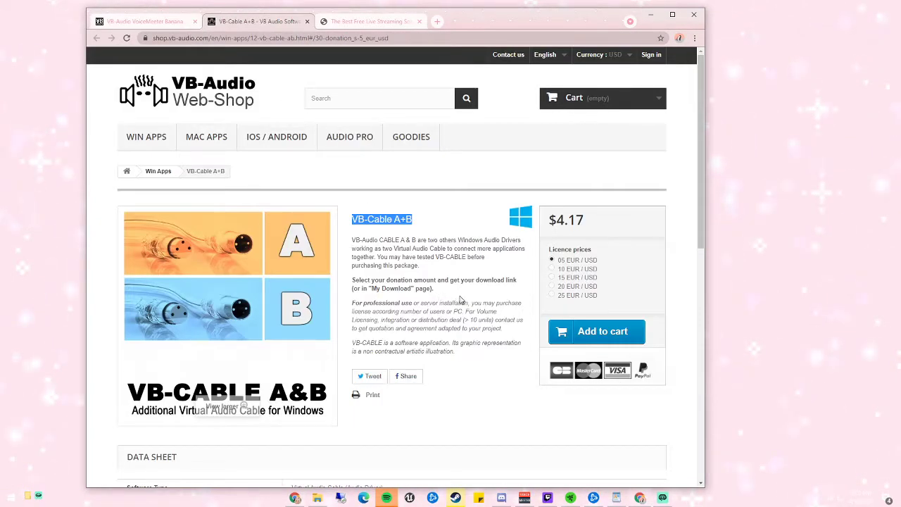
scroll(459, 302, down, 3)
scroll(460, 301, up, 3)
click(123, 22)
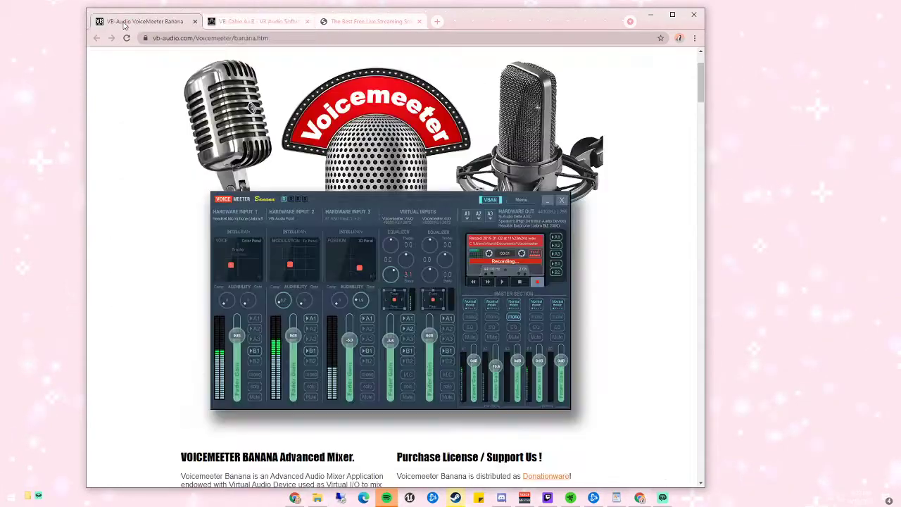
click(653, 20)
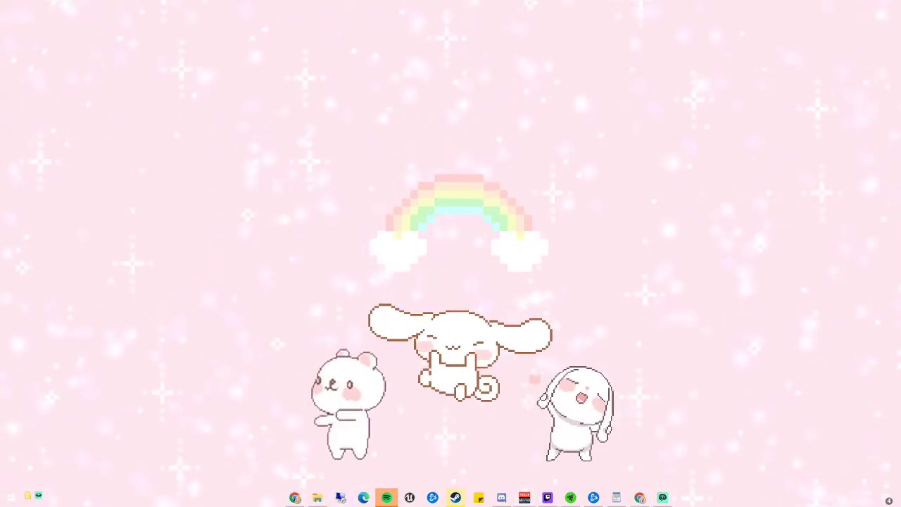
- Open the Voicemeeter Banana mixer, centre it, and lower the Spotify gain from +0.8 to -5.4
click(38, 496)
drag(37, 182, 557, 68)
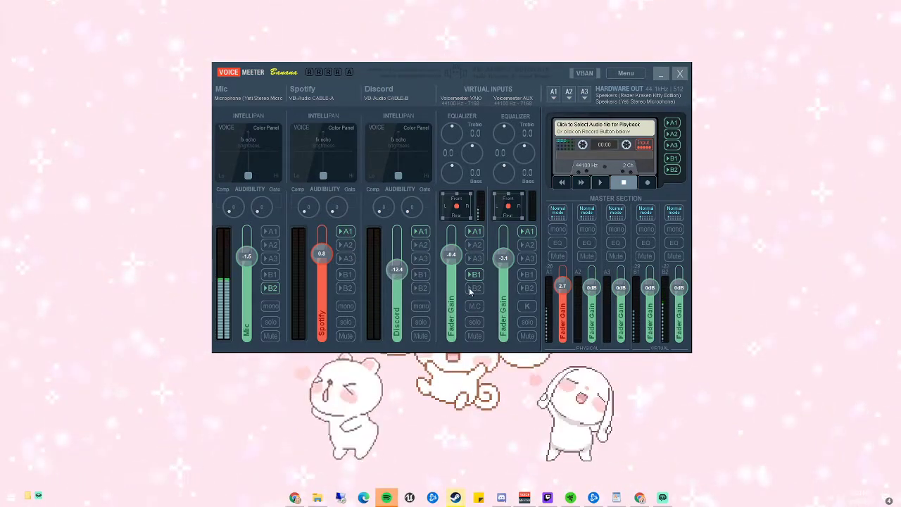
drag(322, 253, 322, 260)
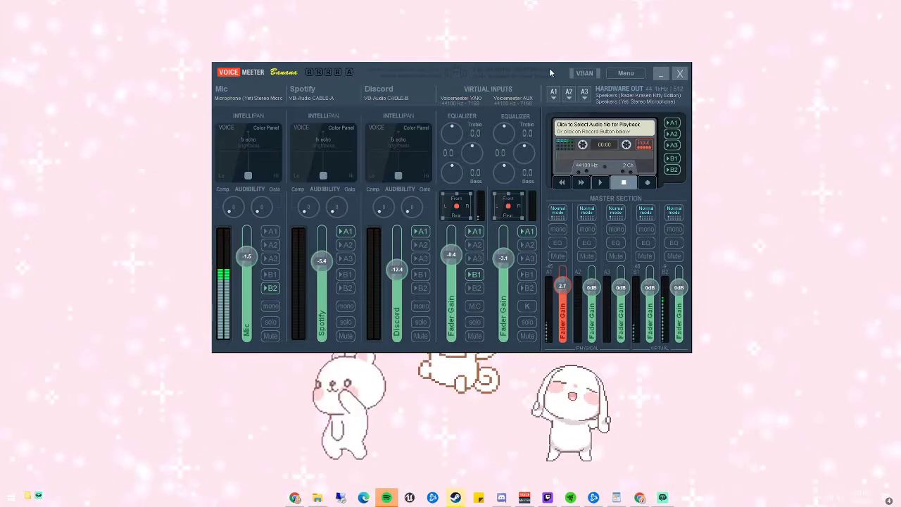
drag(564, 67, 567, 68)
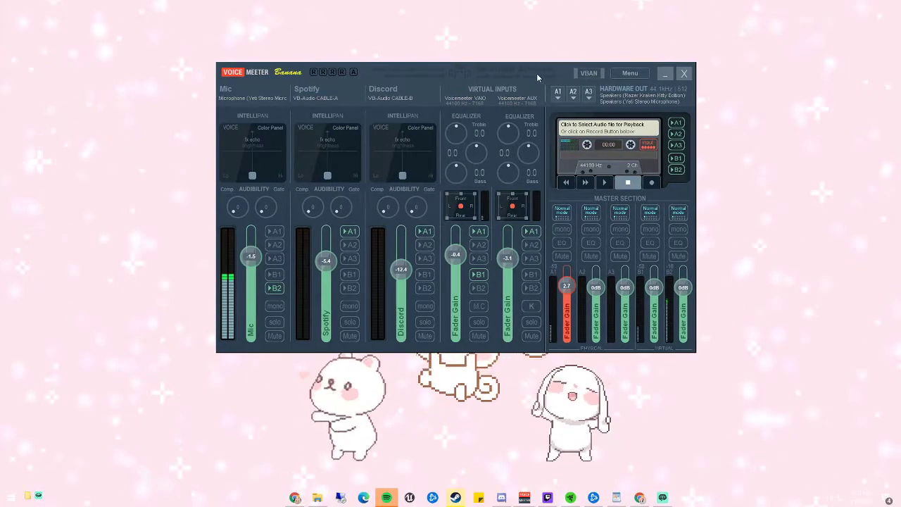
- Leave the Mic strip's device as Yeti Stereo Microphone and confirm its name as Mic
click(226, 90)
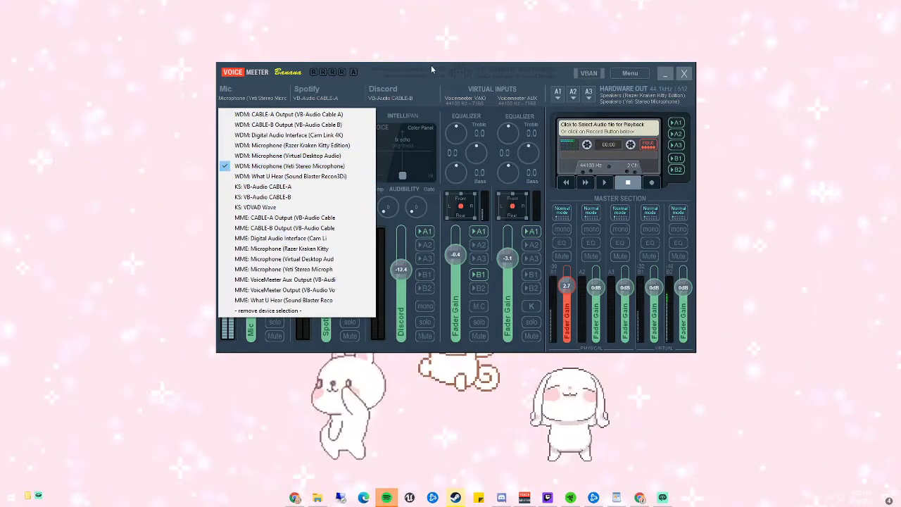
click(370, 71)
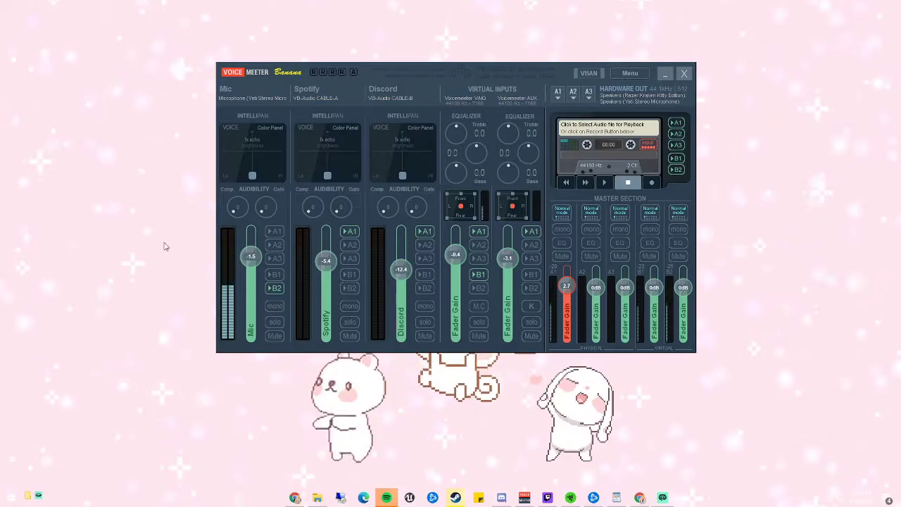
key(XF86AudioLowerVolume)
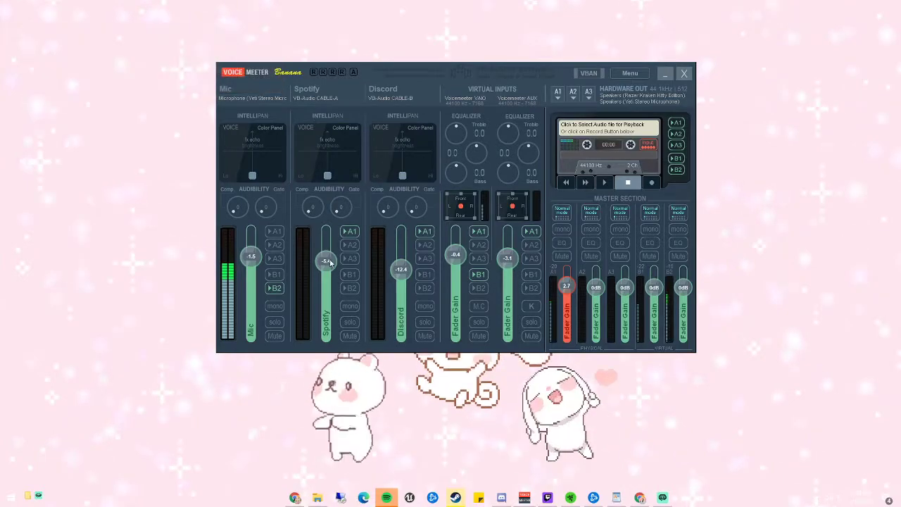
click(226, 90)
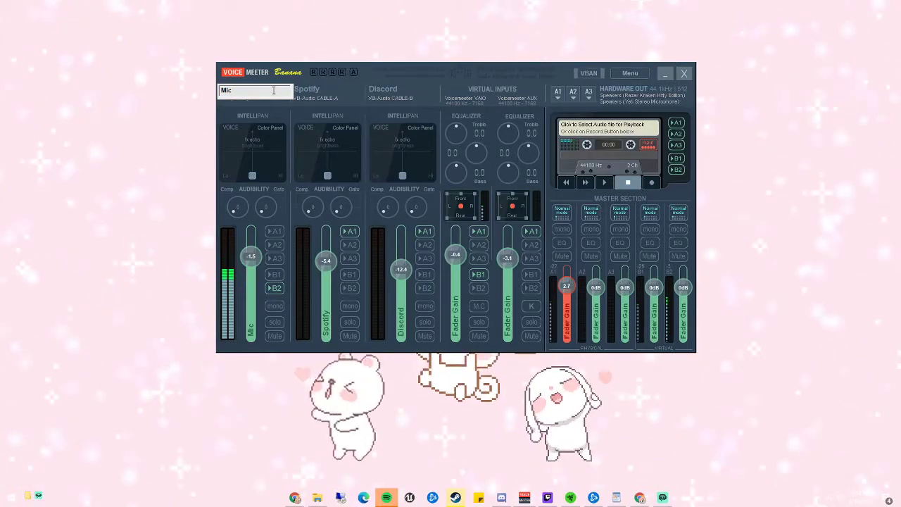
key(Return)
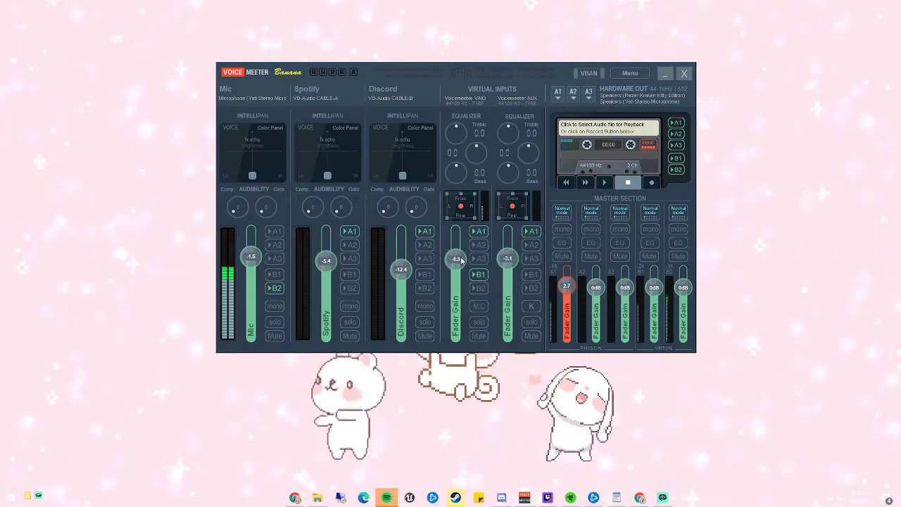
drag(461, 256, 456, 270)
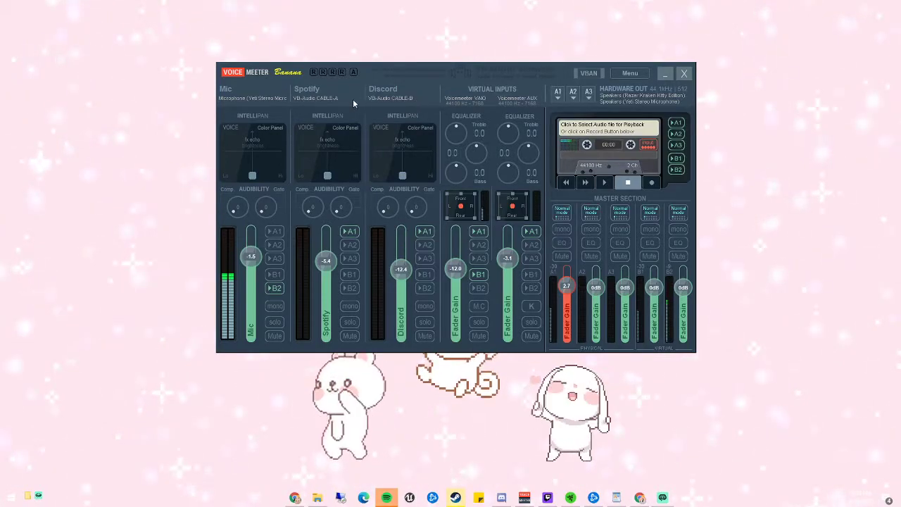
click(315, 99)
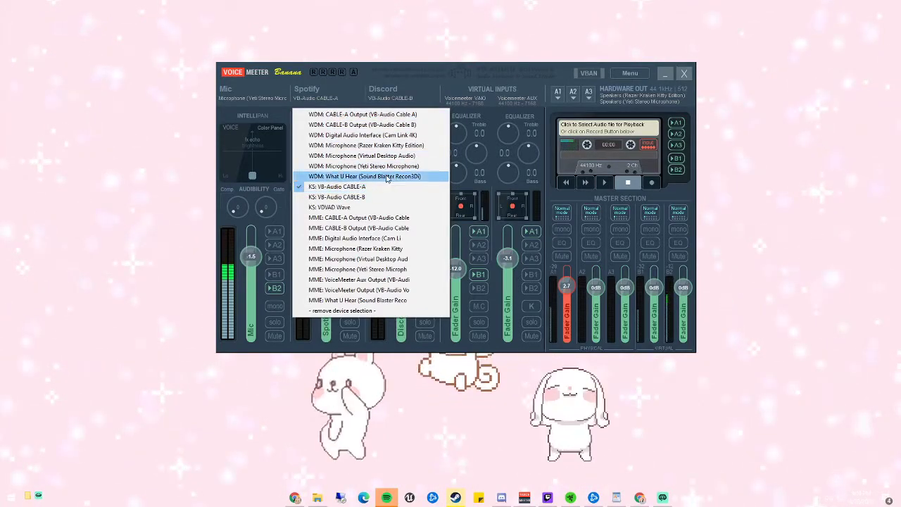
click(383, 79)
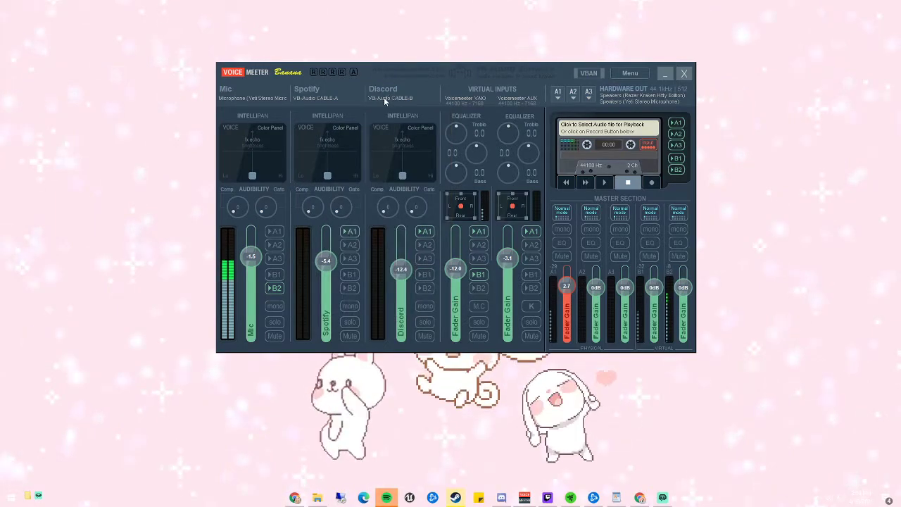
click(384, 97)
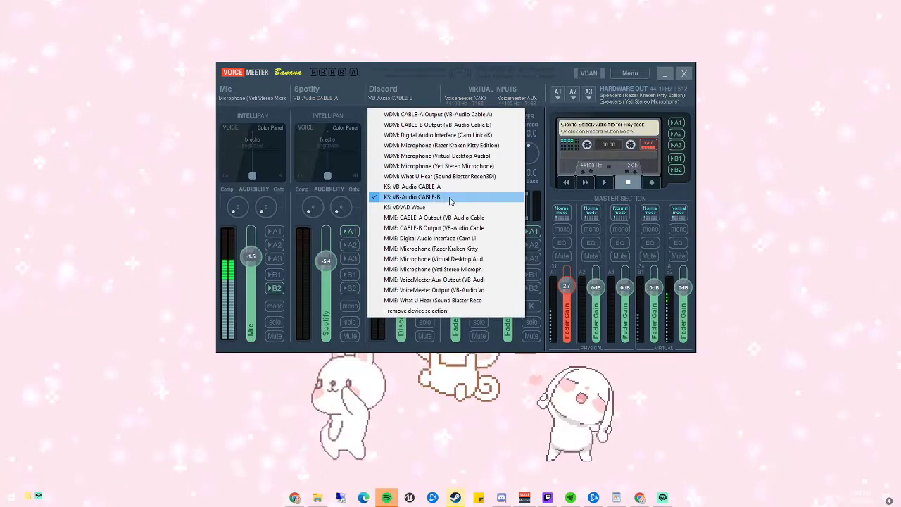
click(450, 80)
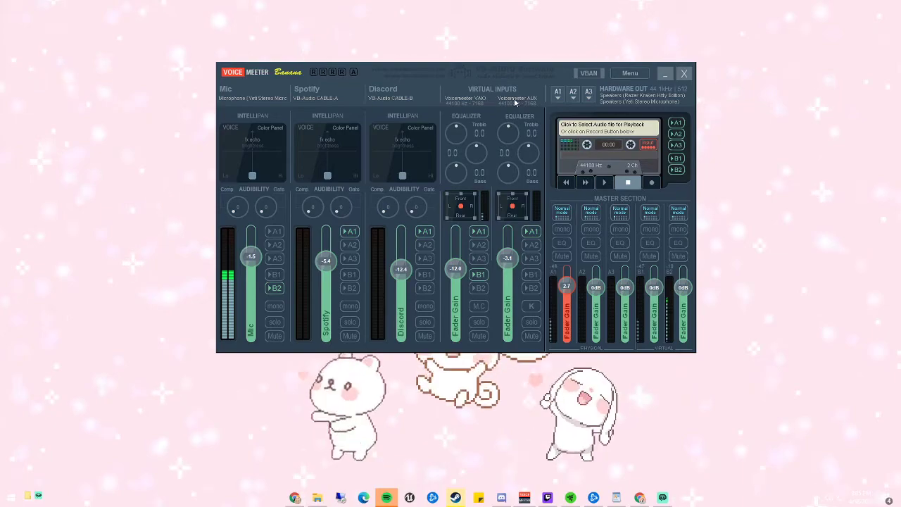
click(559, 96)
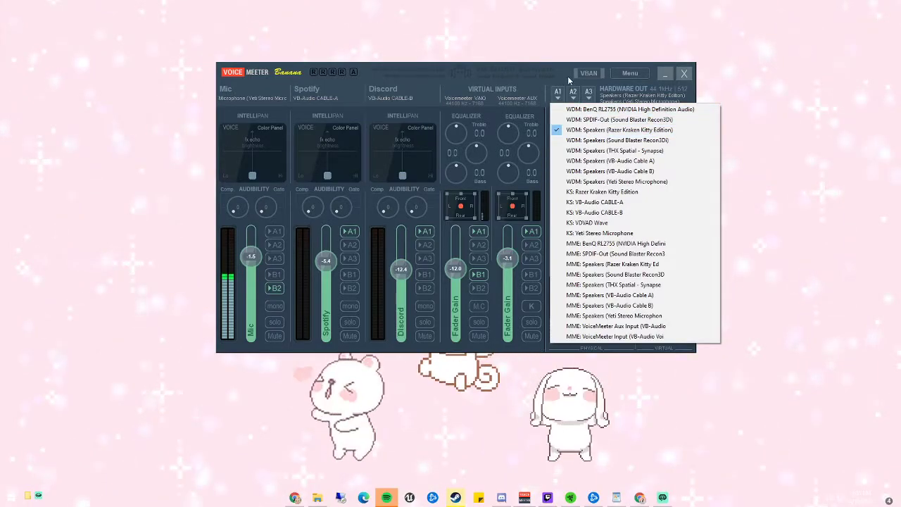
click(567, 75)
click(574, 95)
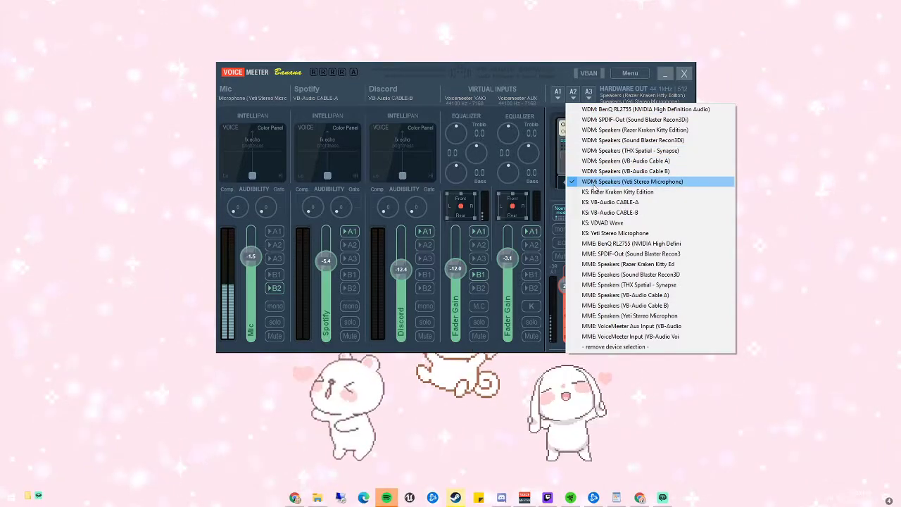
click(569, 75)
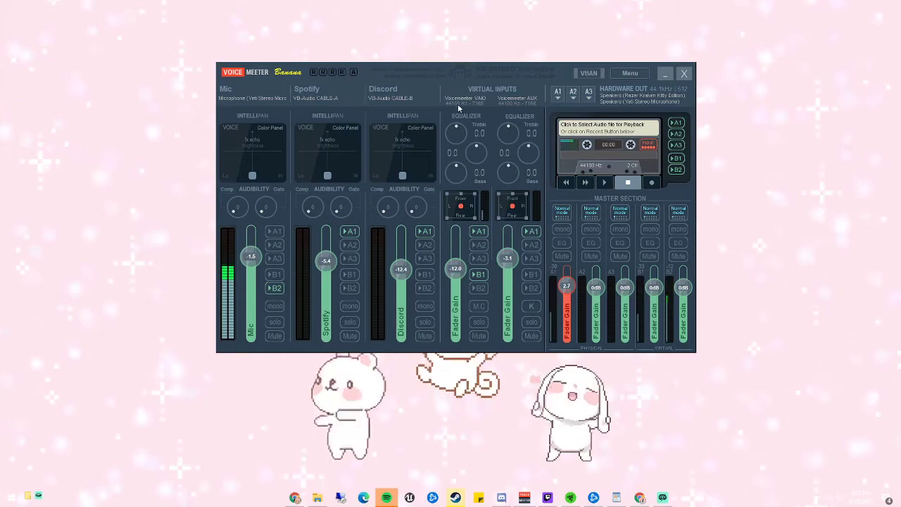
- Toggle the VAIO A1 and Mic B2 routes off and back on, then shift the mixer slightly left
click(479, 231)
click(480, 231)
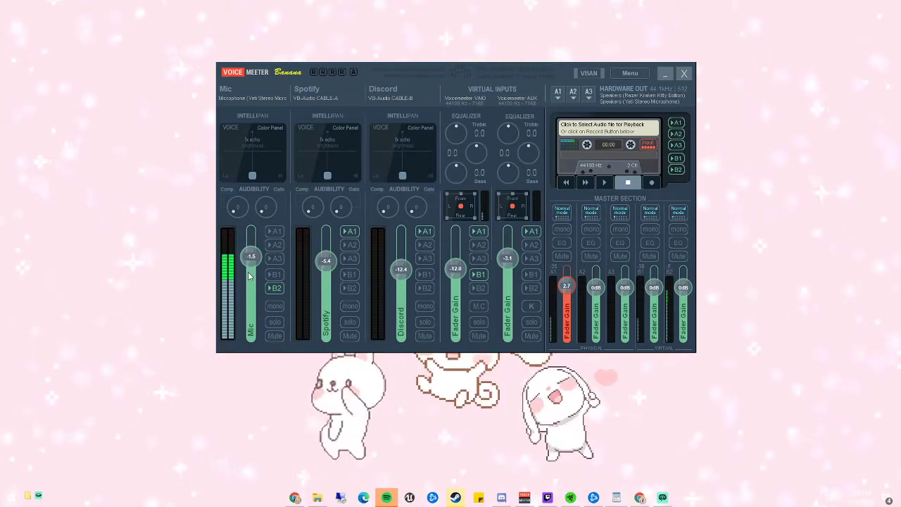
click(273, 288)
click(273, 288)
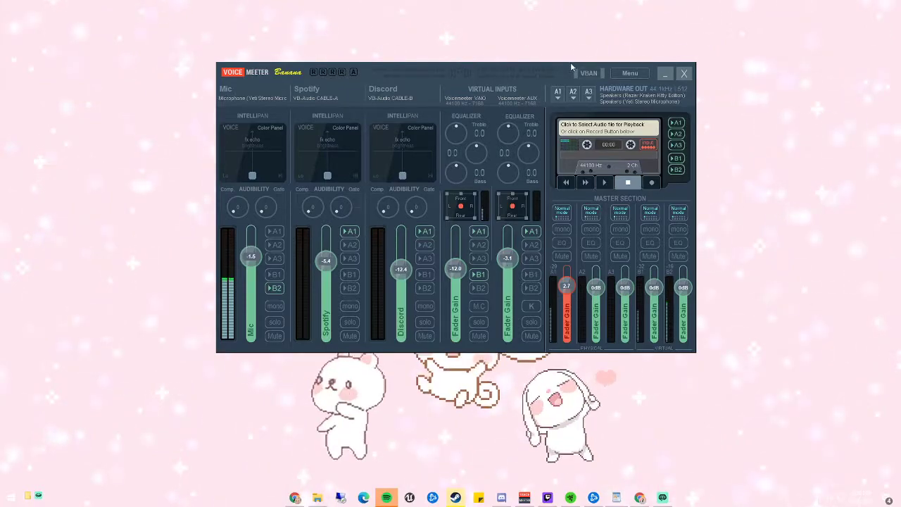
drag(571, 64, 559, 65)
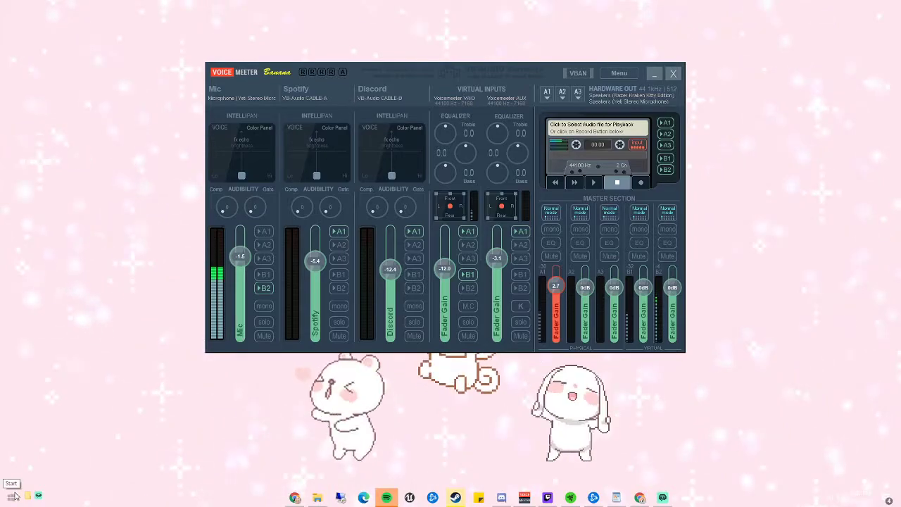
- Search 'sound' and open the Windows Sound settings page
click(13, 497)
text(so)
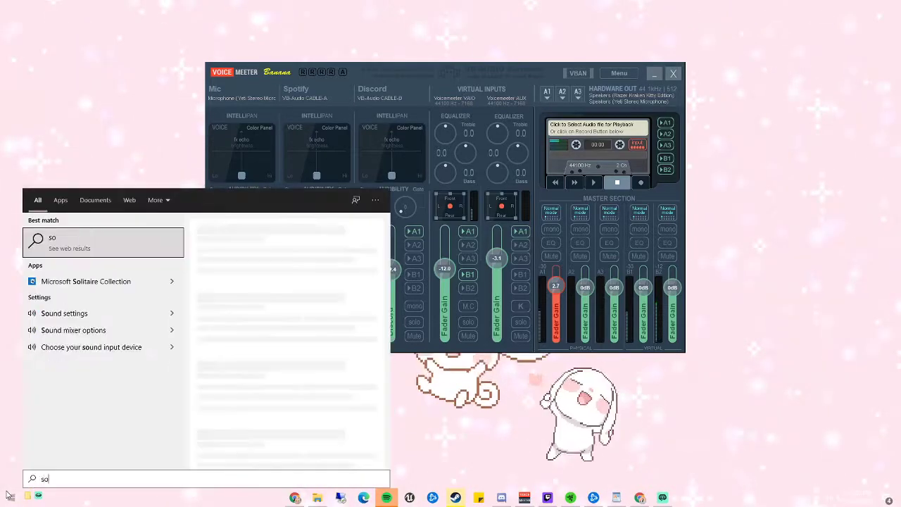
text(und)
click(95, 240)
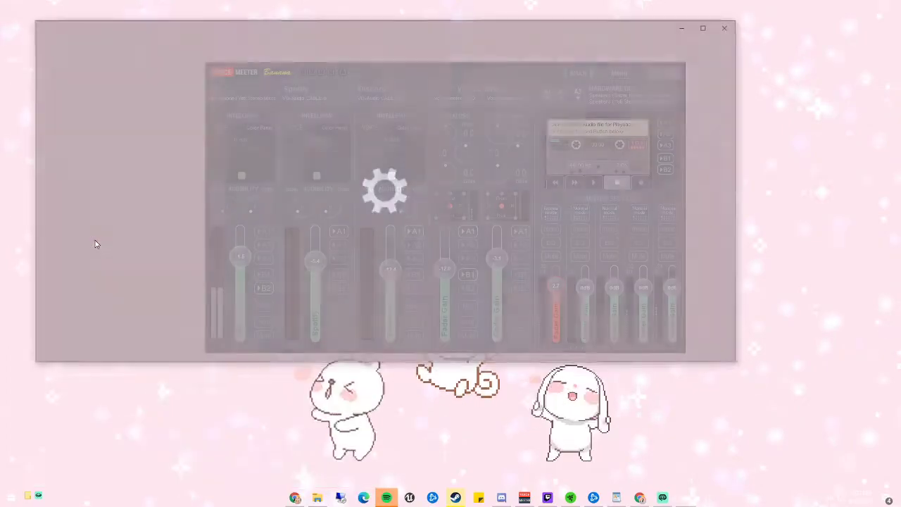
drag(317, 26, 357, 107)
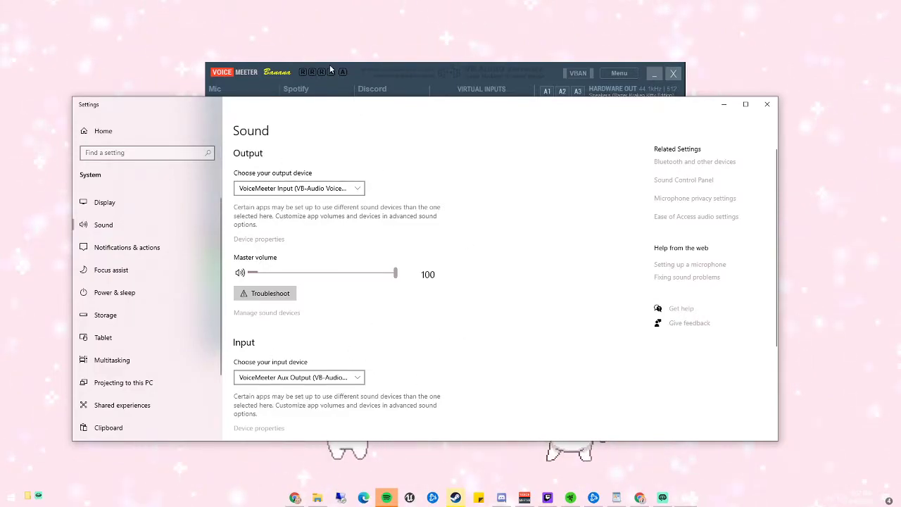
- Confirm VoiceMeeter Input as the output device and scroll toward Advanced sound options
click(326, 188)
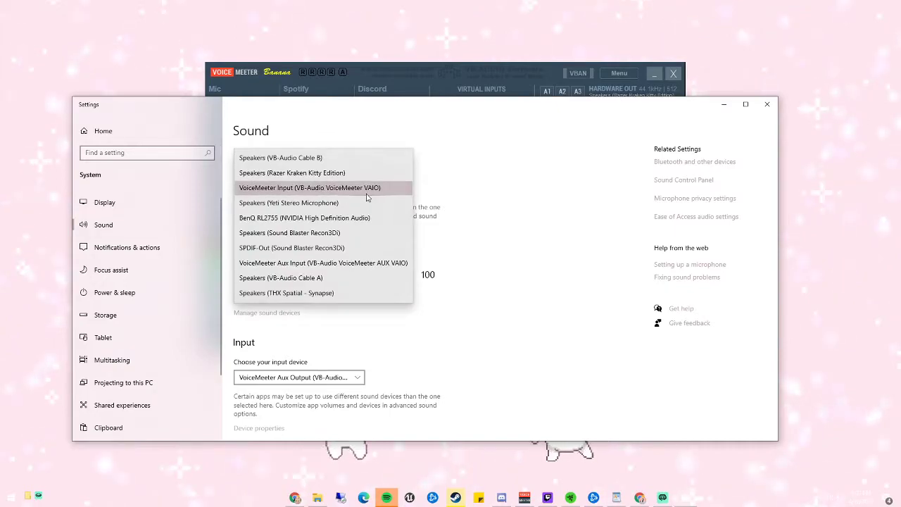
click(266, 187)
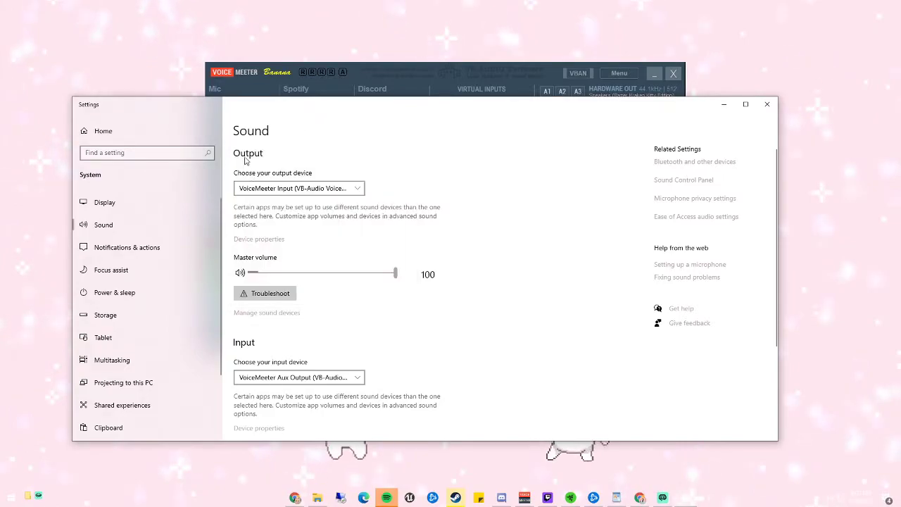
scroll(326, 326, down, 3)
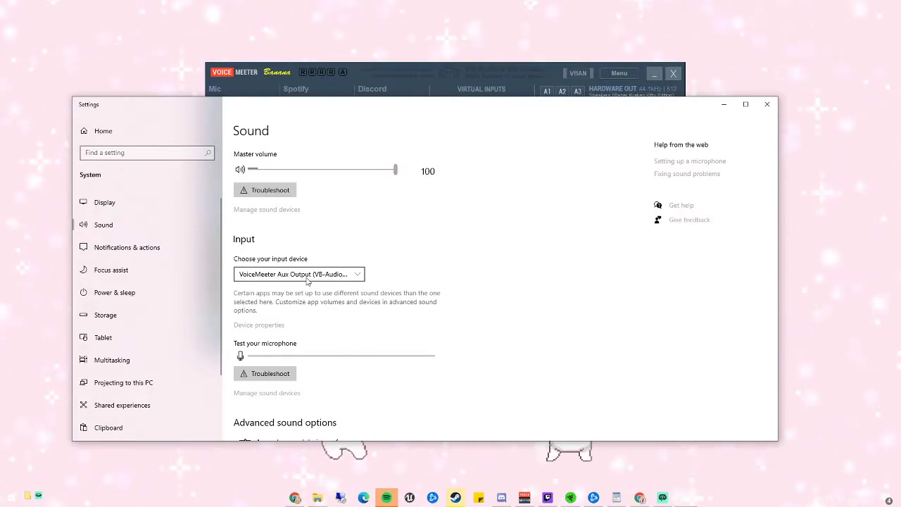
scroll(451, 312, up, 3)
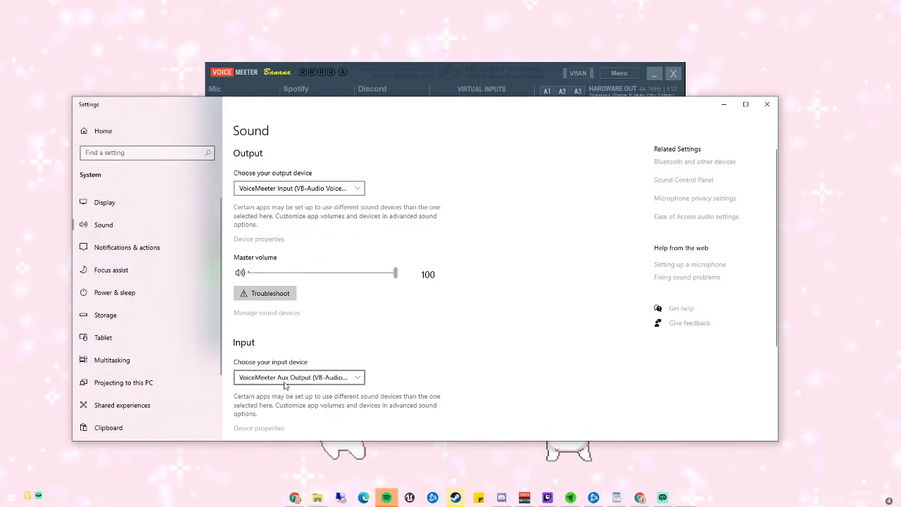
drag(499, 105, 499, 129)
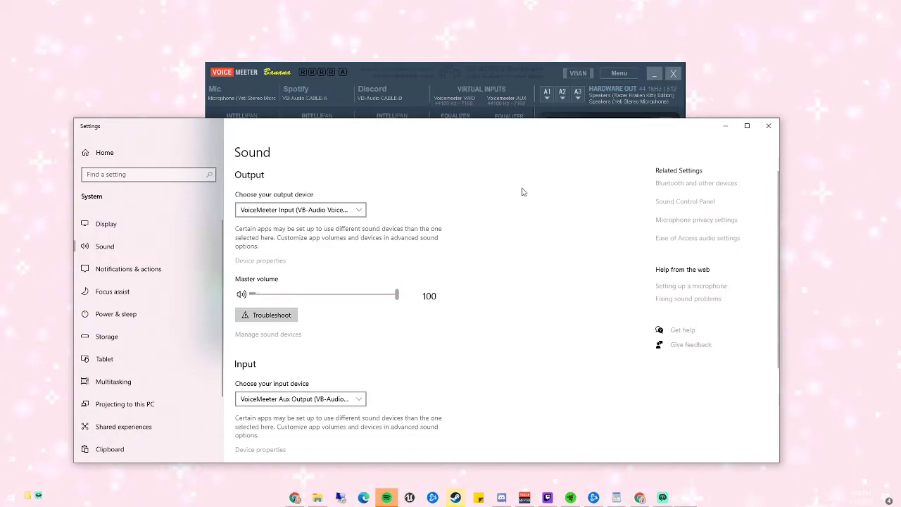
drag(305, 131, 295, 119)
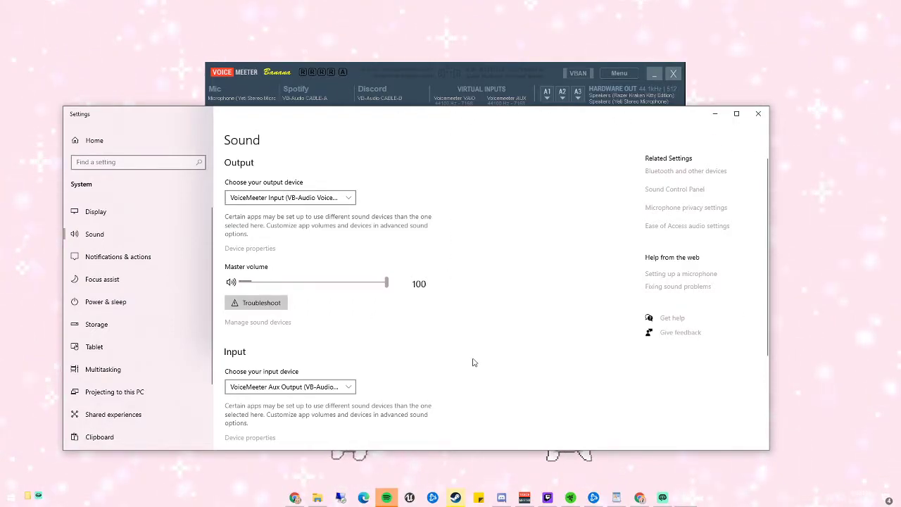
scroll(473, 362, down, 5)
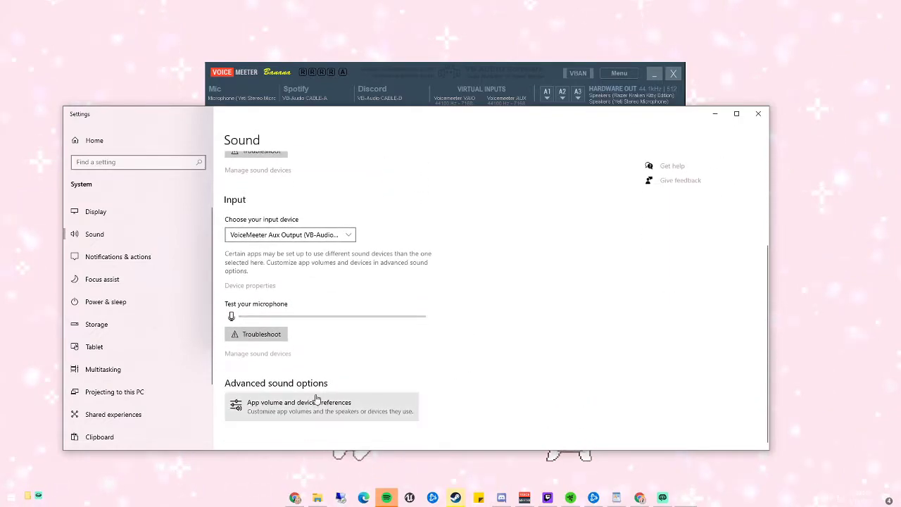
- Open App volume and device preferences and browse the per-app list
click(261, 417)
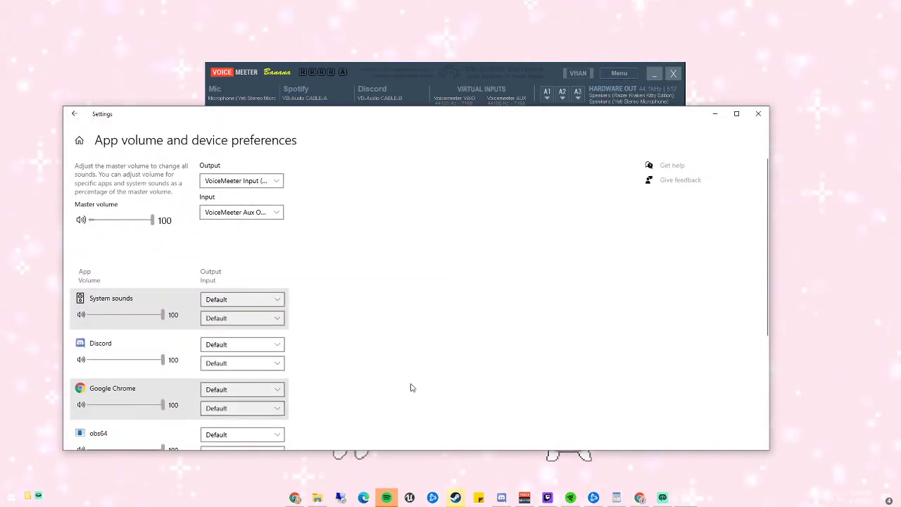
scroll(412, 388, down, 3)
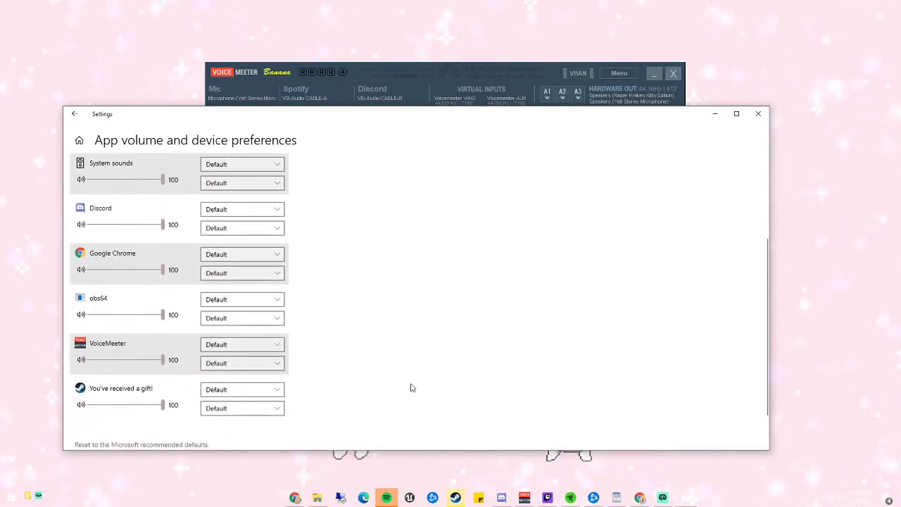
scroll(412, 389, up, 3)
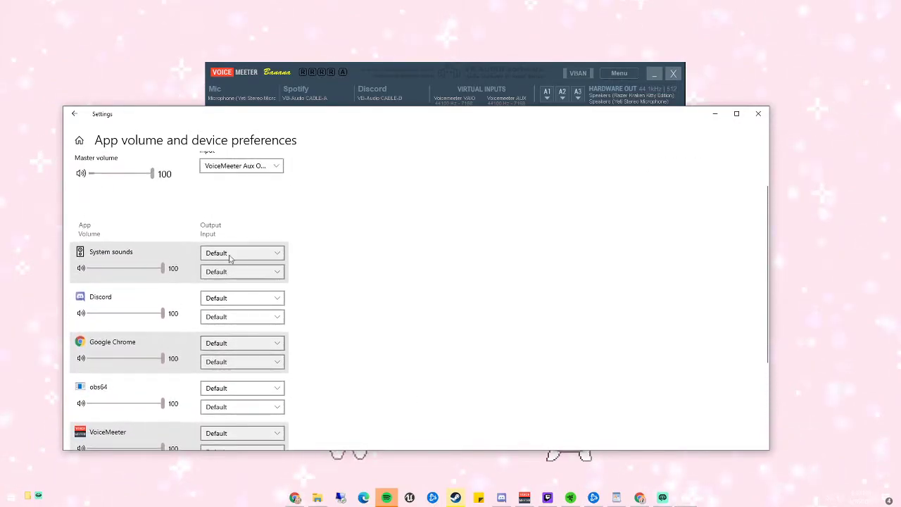
scroll(324, 322, up, 2)
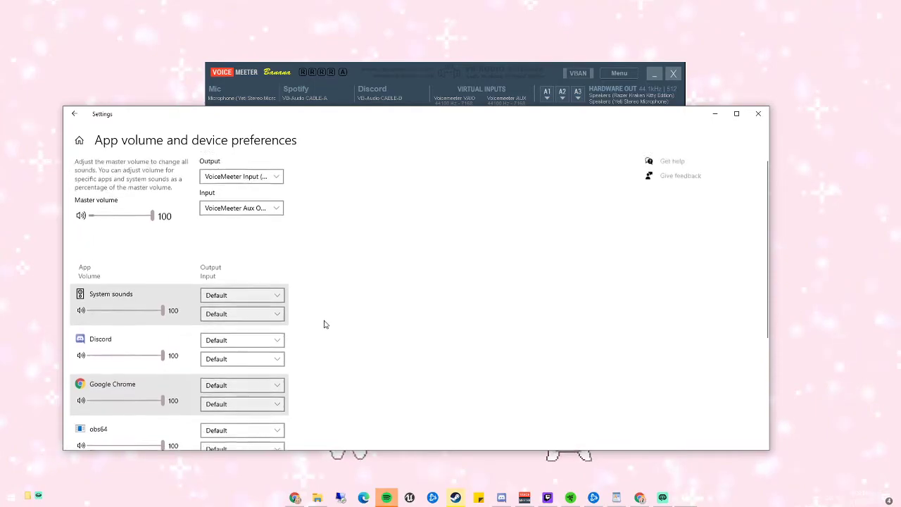
scroll(324, 322, down, 5)
scroll(259, 213, up, 3)
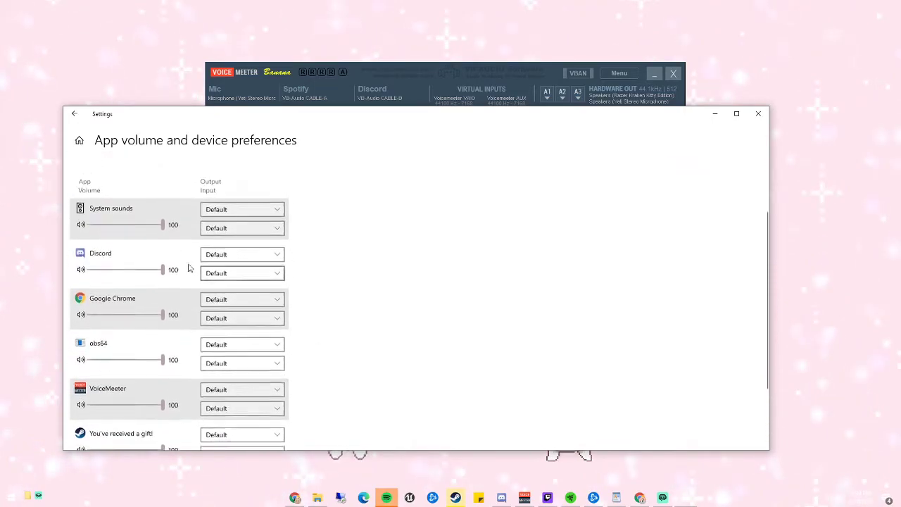
- Set Discord's output device to VB-Audio Cable B, then minimize Settings
click(275, 257)
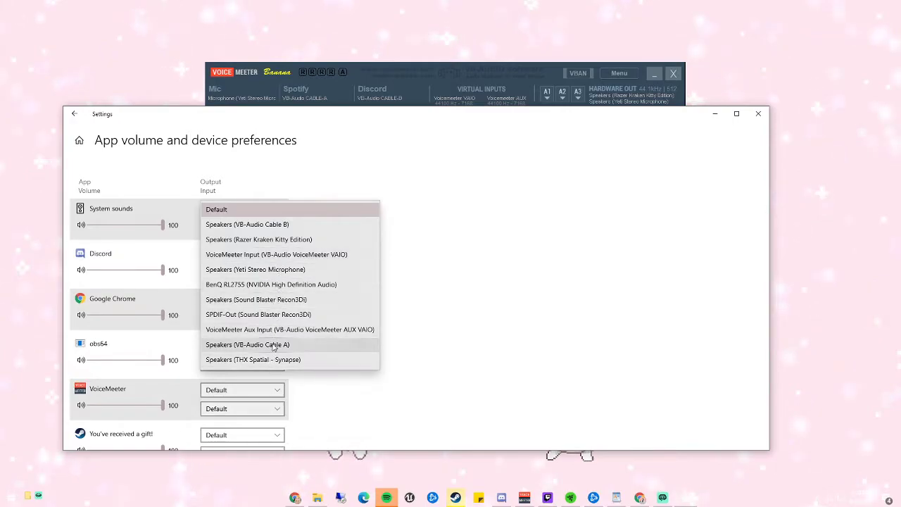
click(270, 225)
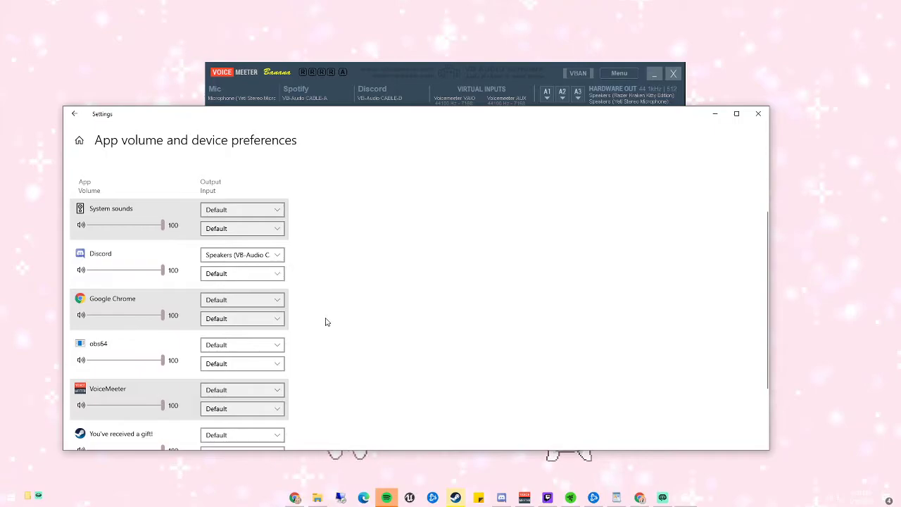
scroll(326, 322, down, 2)
scroll(296, 393, up, 3)
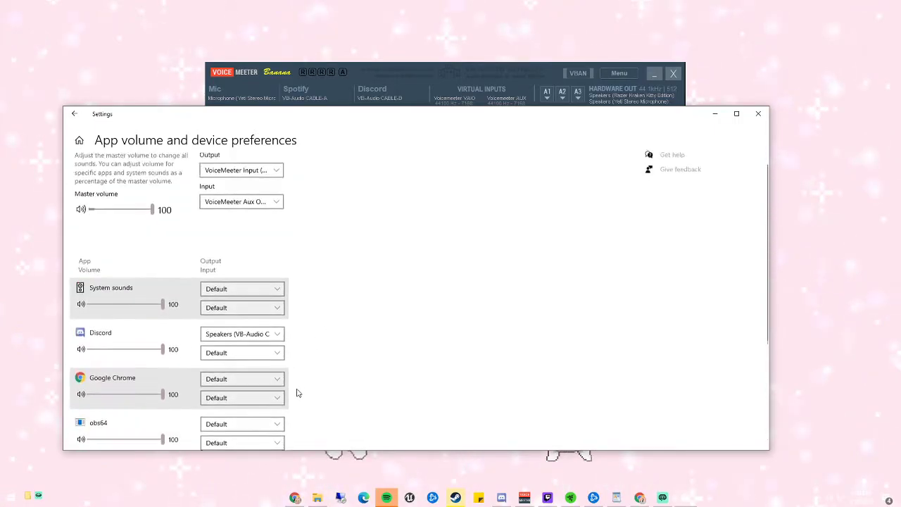
scroll(297, 392, down, 3)
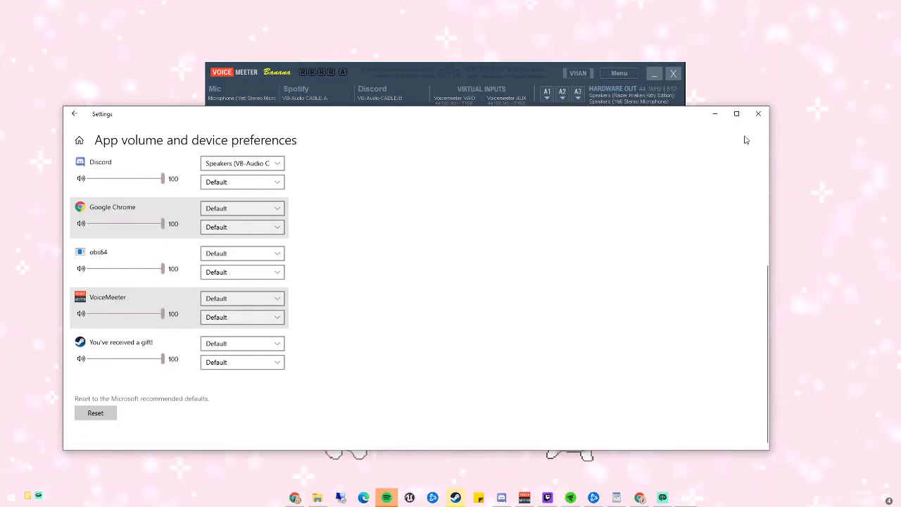
click(715, 113)
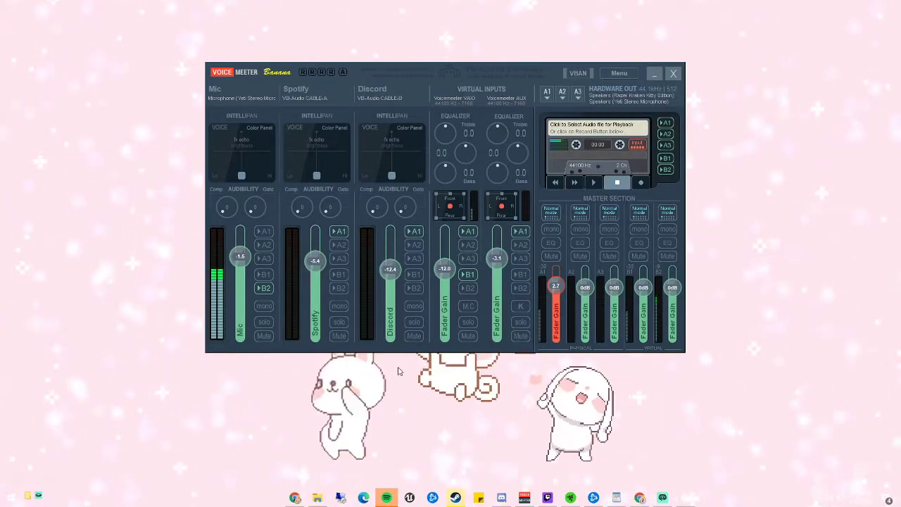
- Push the Spotify window off the left screen edge and move the Voicemeeter mixer to the upper right
click(387, 498)
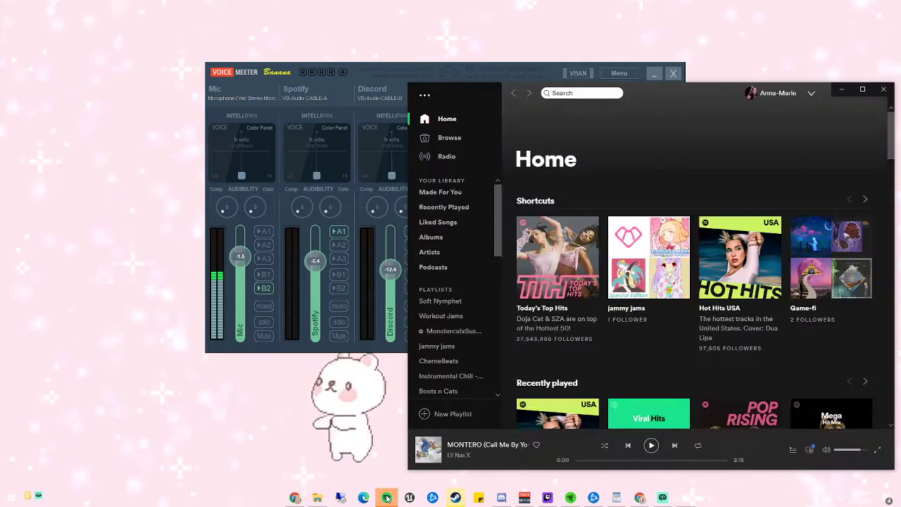
drag(641, 105, 0, 42)
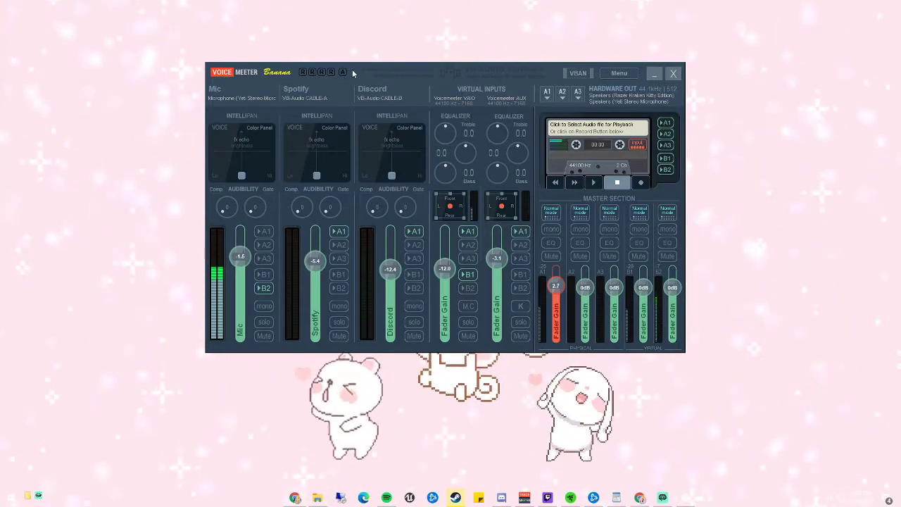
drag(357, 72, 545, 21)
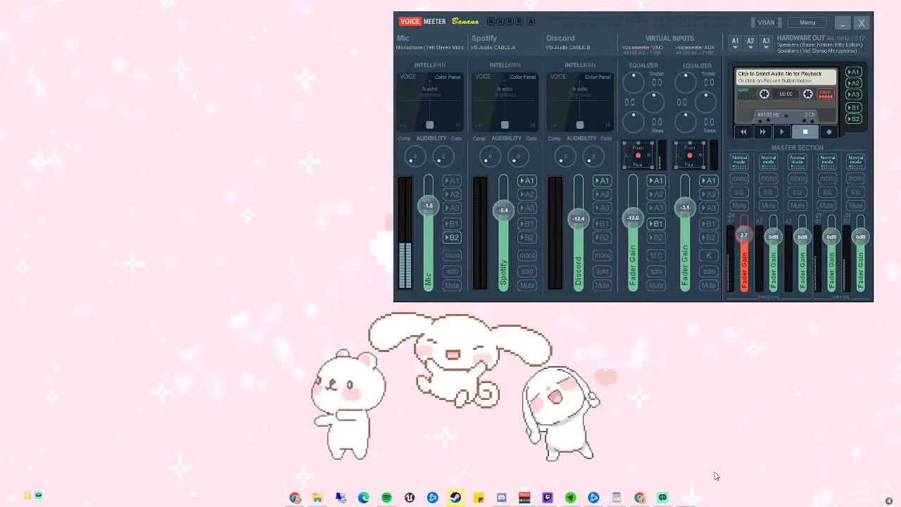
- Open the classic Sounds dialog from the tray speaker icon's menu
click(834, 498)
right_click(831, 500)
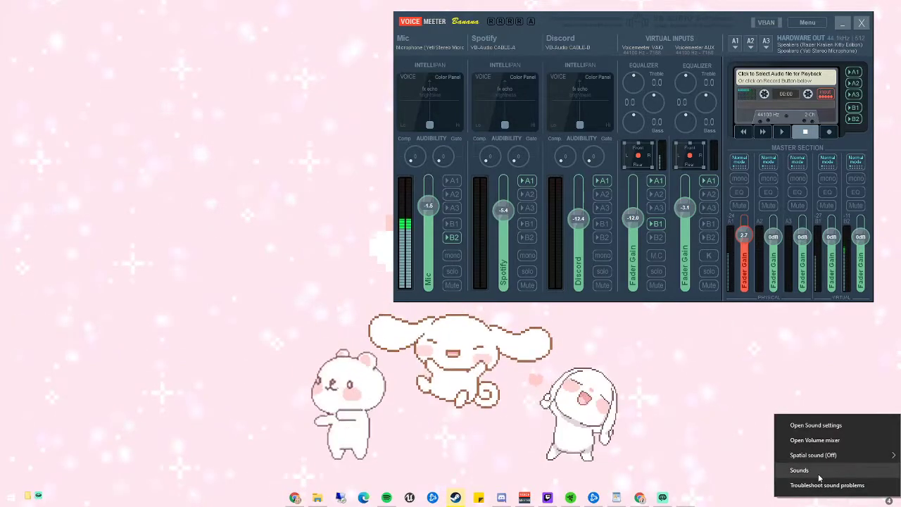
click(816, 425)
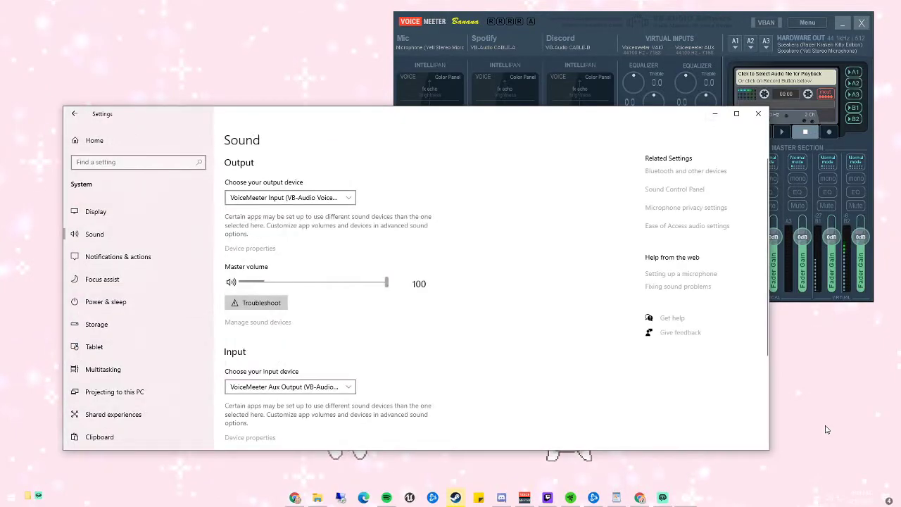
right_click(833, 502)
click(829, 479)
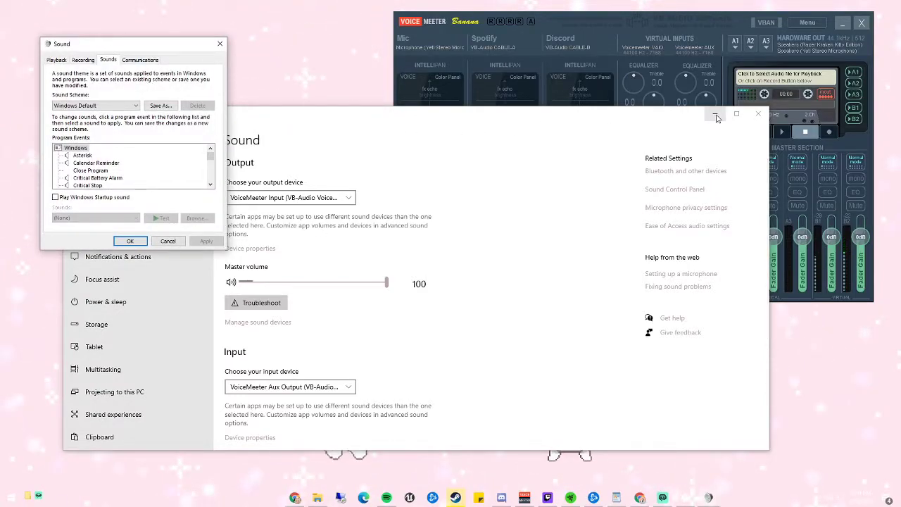
- Minimize Settings and show the Playback list with VoiceMeeter Input as default device
drag(382, 120, 416, 121)
click(750, 120)
drag(148, 41, 158, 29)
click(67, 48)
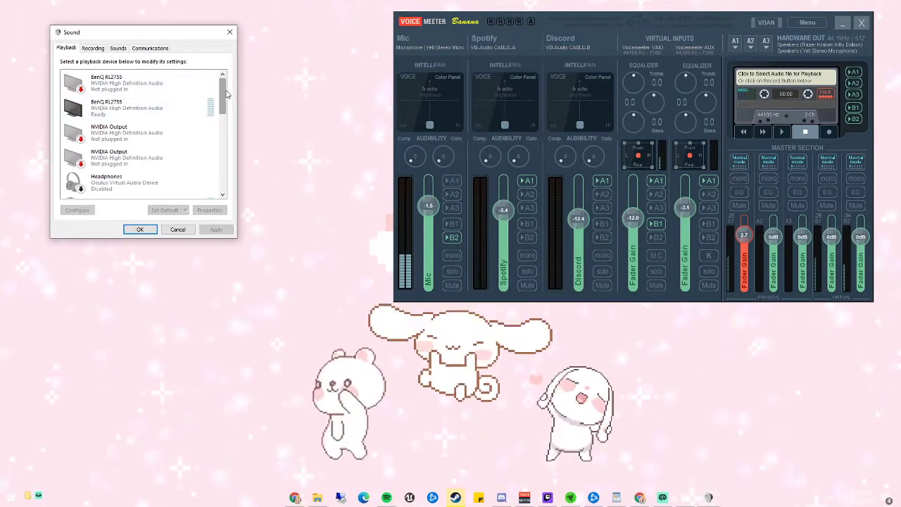
drag(227, 96, 227, 174)
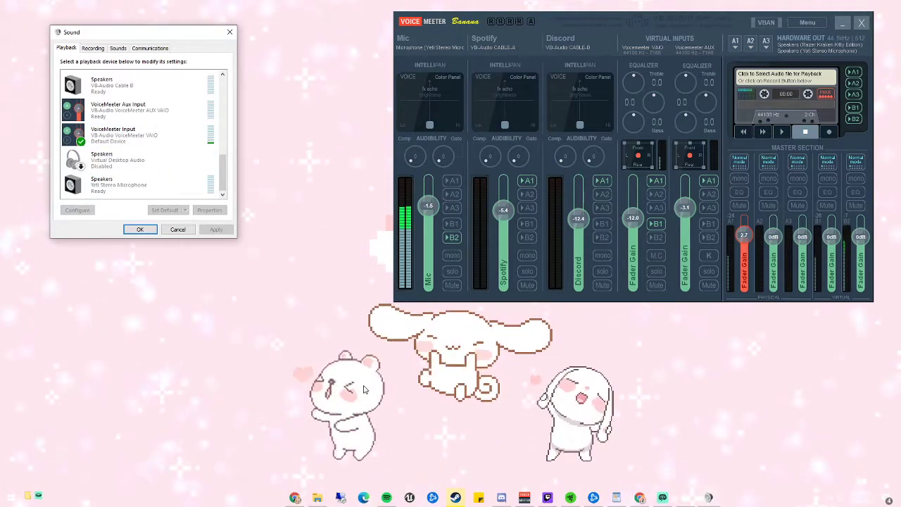
- On the Recording tab, set VoiceMeeter Aux Output as the Default Communication Device
click(95, 49)
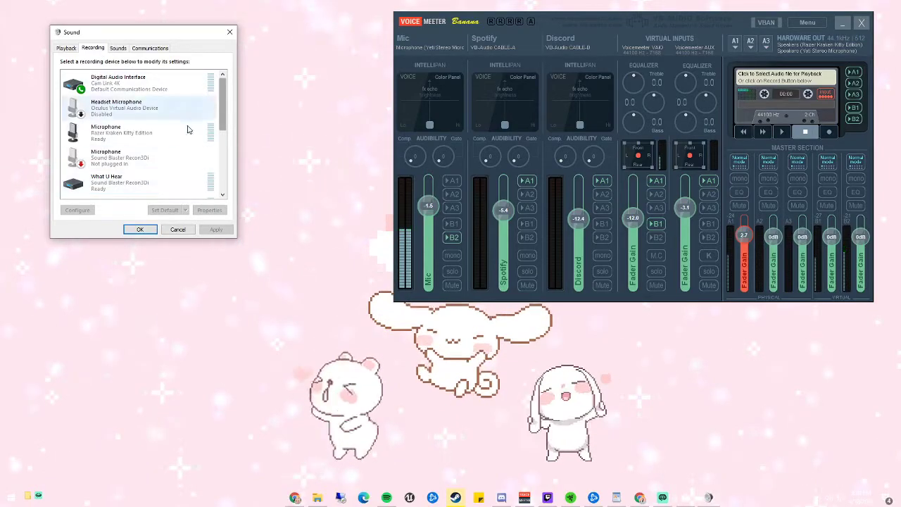
scroll(145, 175, down, 1)
scroll(144, 175, up, 1)
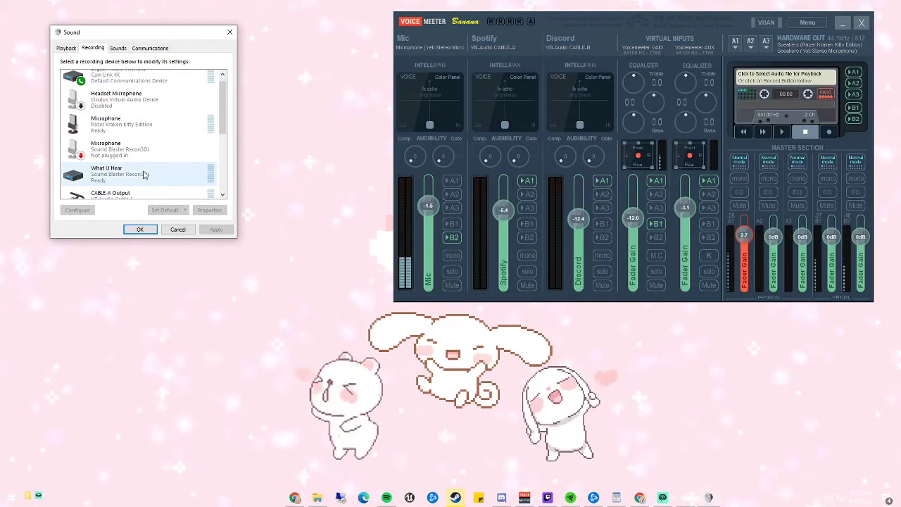
drag(222, 98, 216, 163)
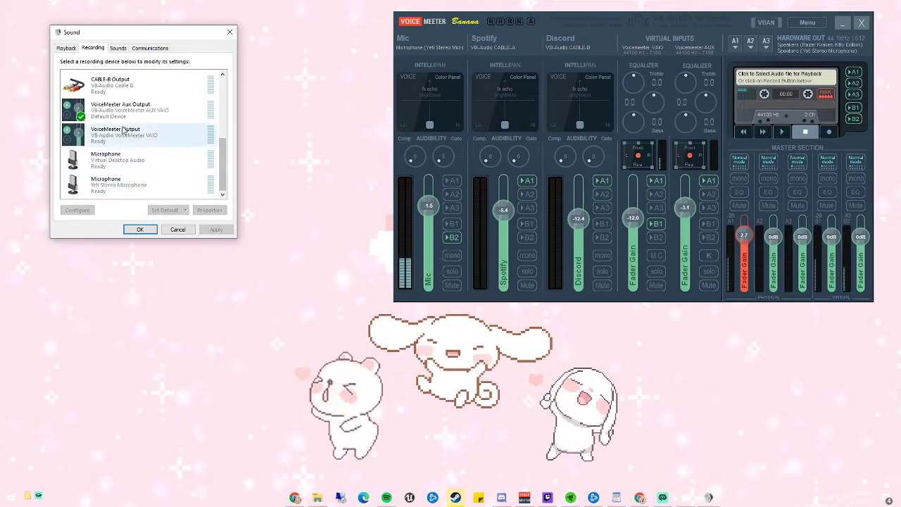
right_click(143, 115)
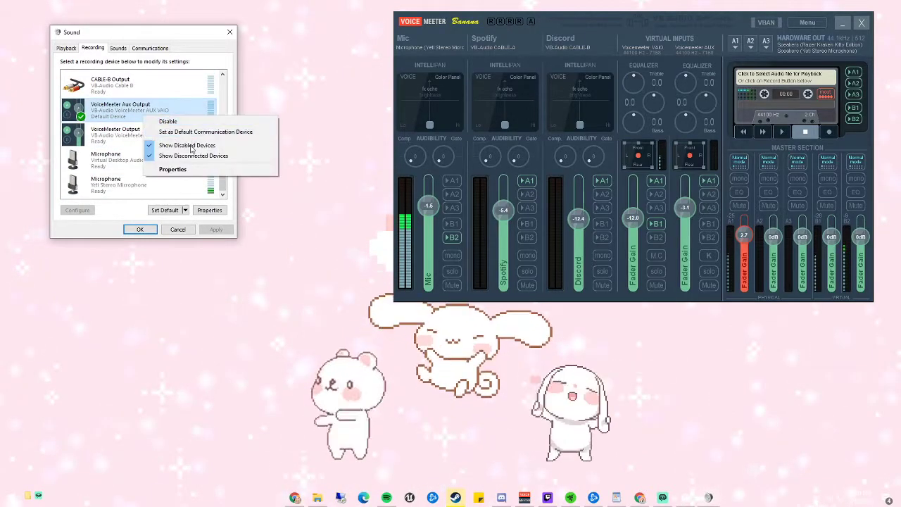
click(186, 132)
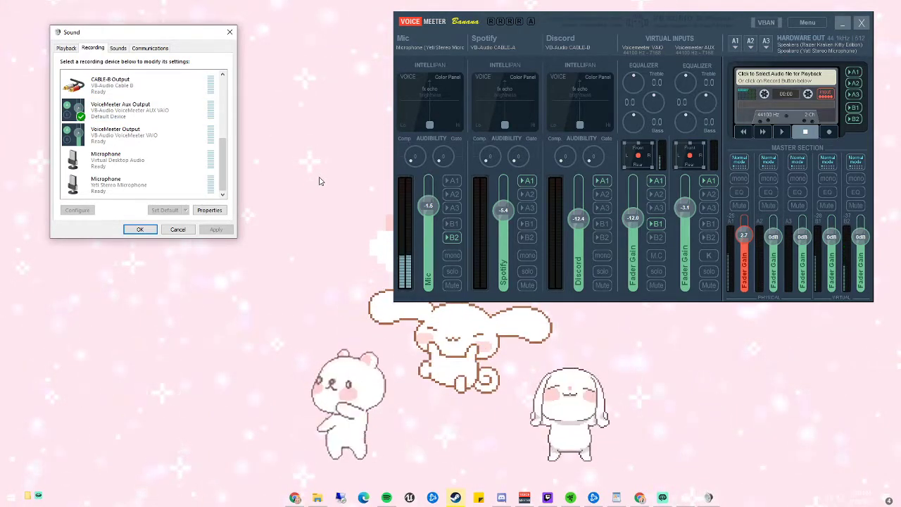
- Review VoiceMeeter Aux Output's Properties, including its format and exclusive-mode settings
click(109, 106)
right_click(111, 109)
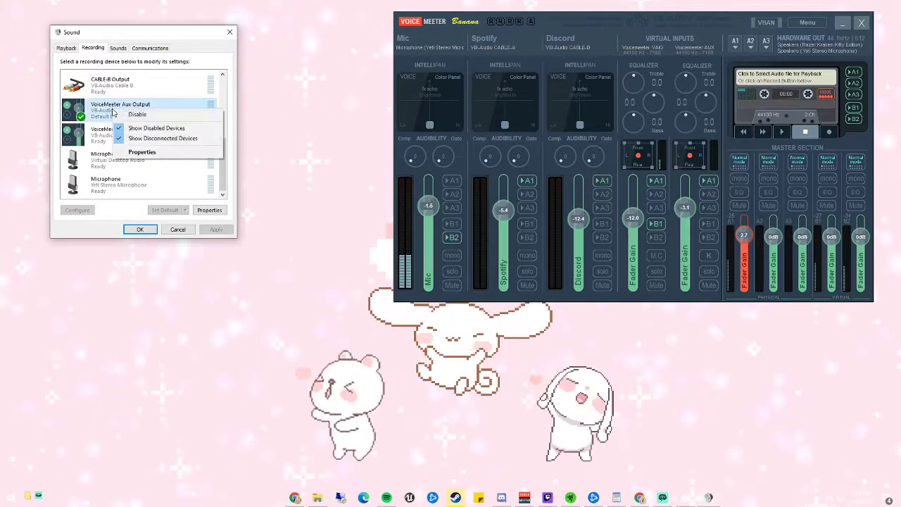
click(131, 152)
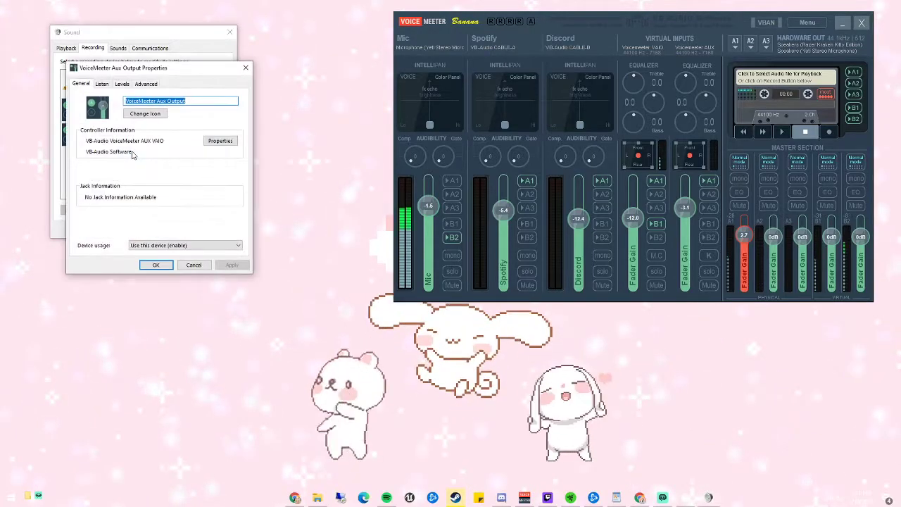
click(145, 83)
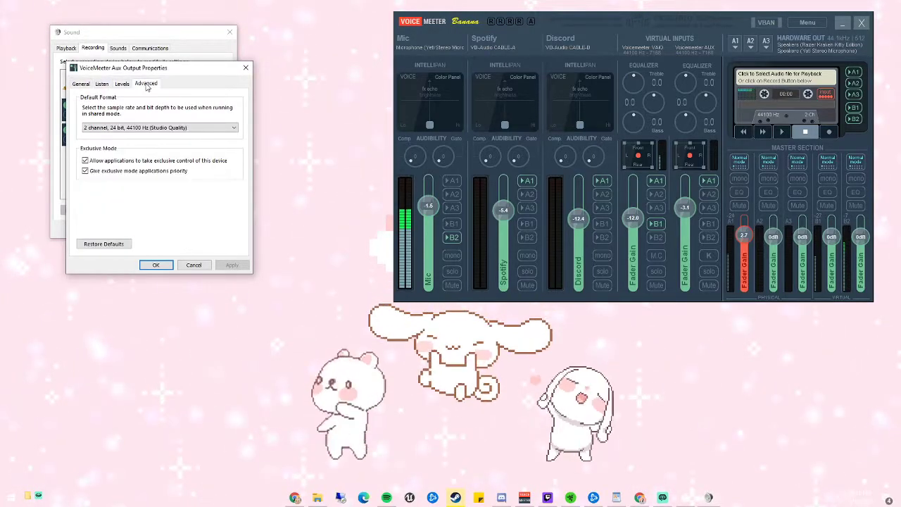
click(245, 67)
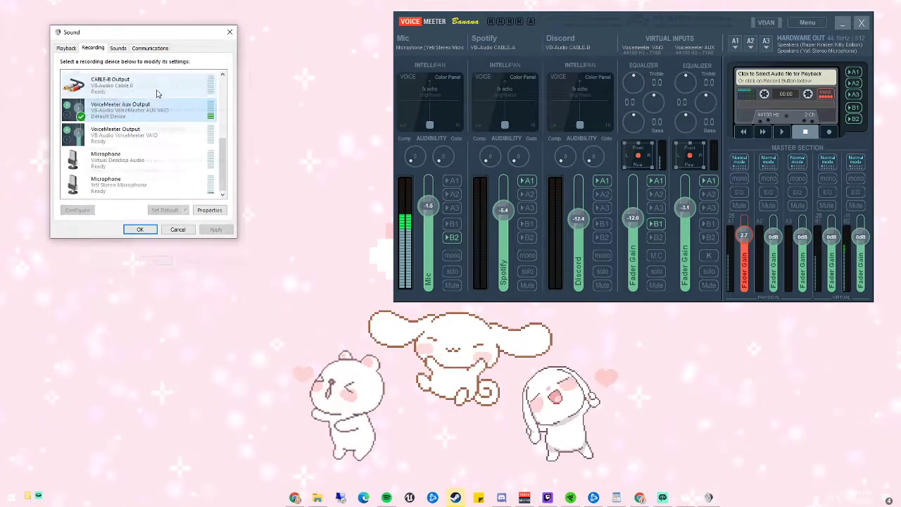
- Check the VoiceMeeter Output and Aux Output options, then confirm and close the Sound dialog
right_click(116, 120)
right_click(104, 140)
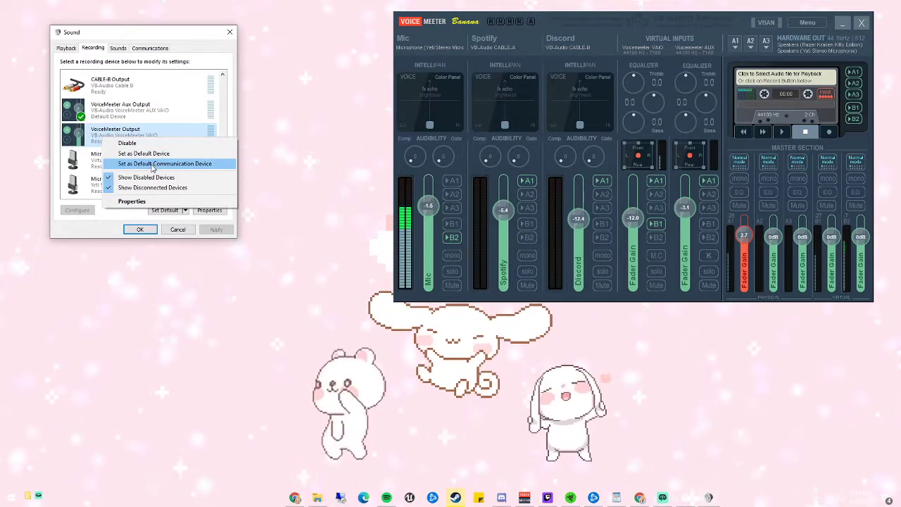
right_click(125, 113)
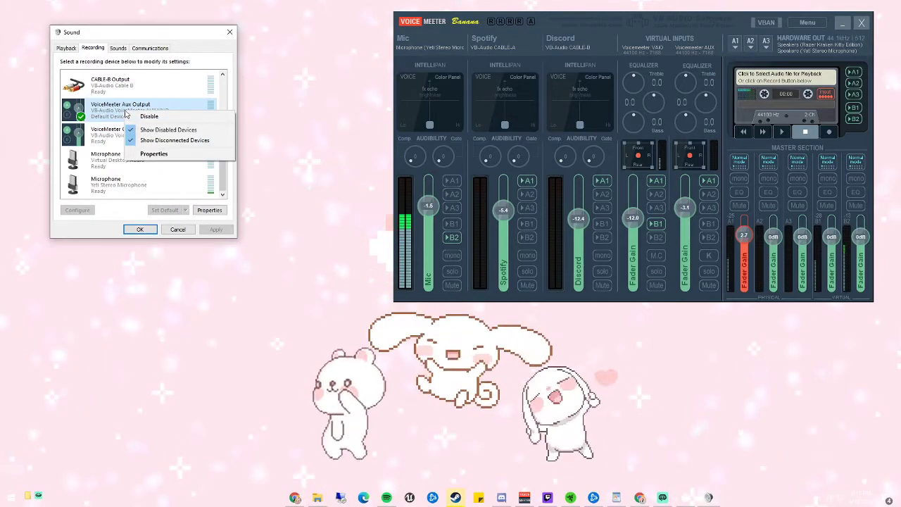
click(119, 215)
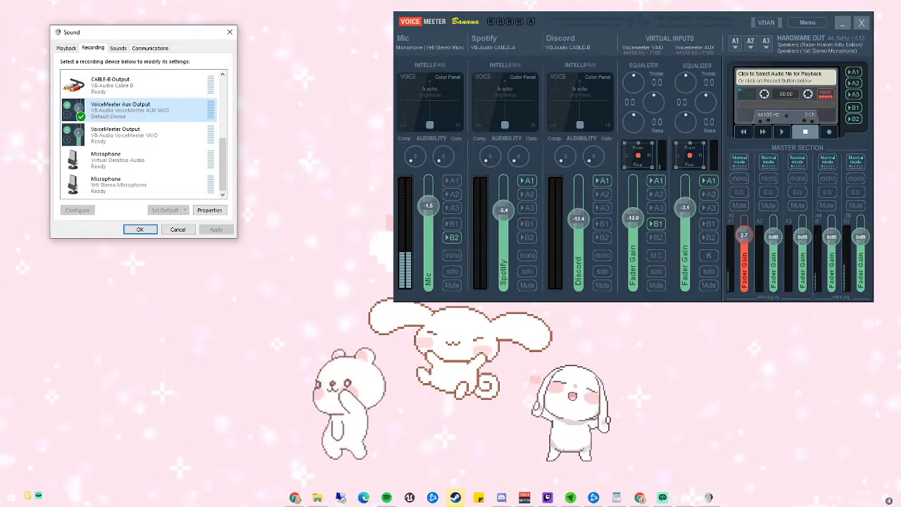
click(140, 230)
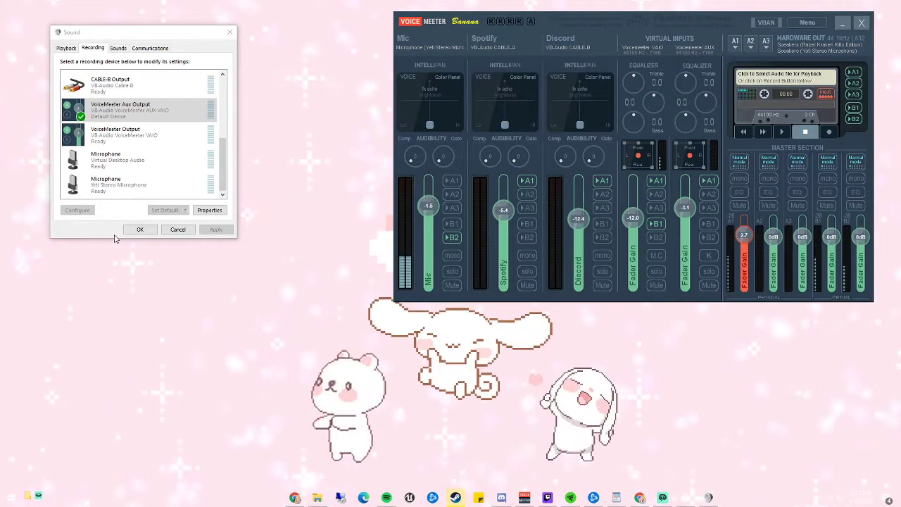
click(139, 230)
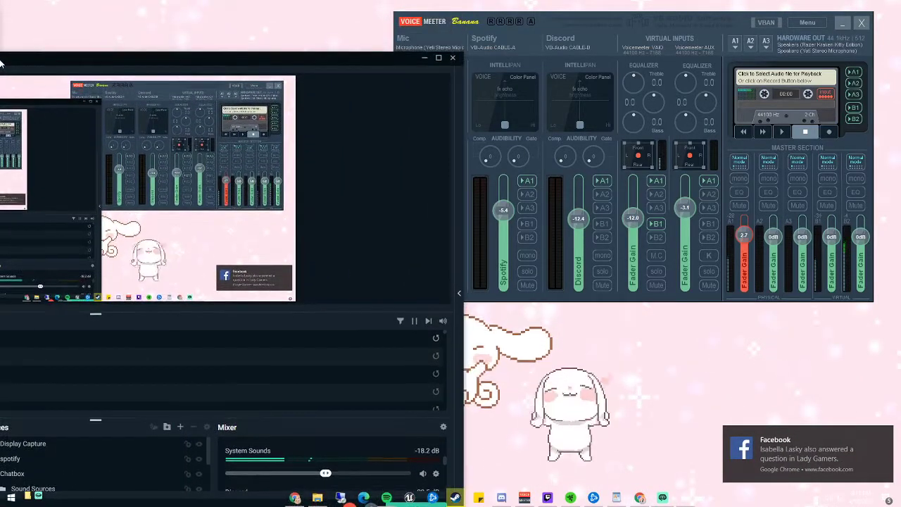
- Restore Streamlabs OBS and scroll its Mixer to review Chatbox, Mic, System Sounds and Discord
drag(2, 64, 289, 35)
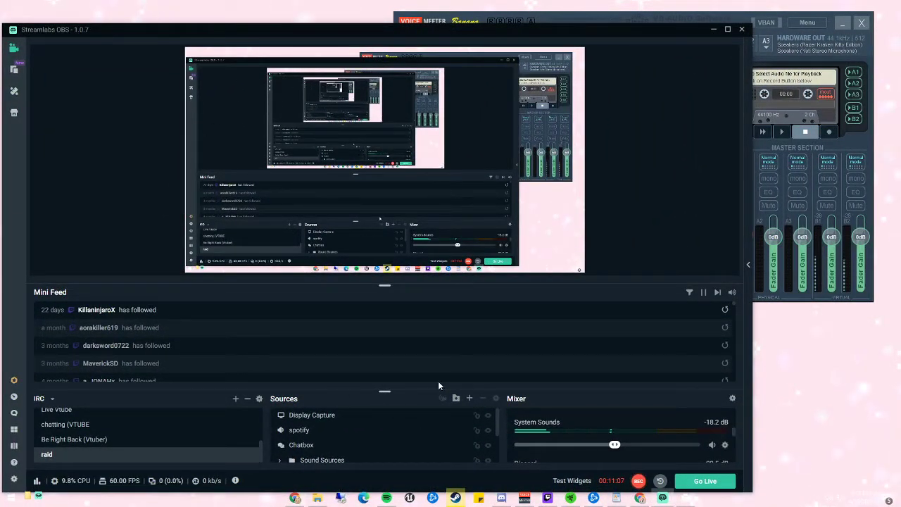
drag(436, 392, 431, 298)
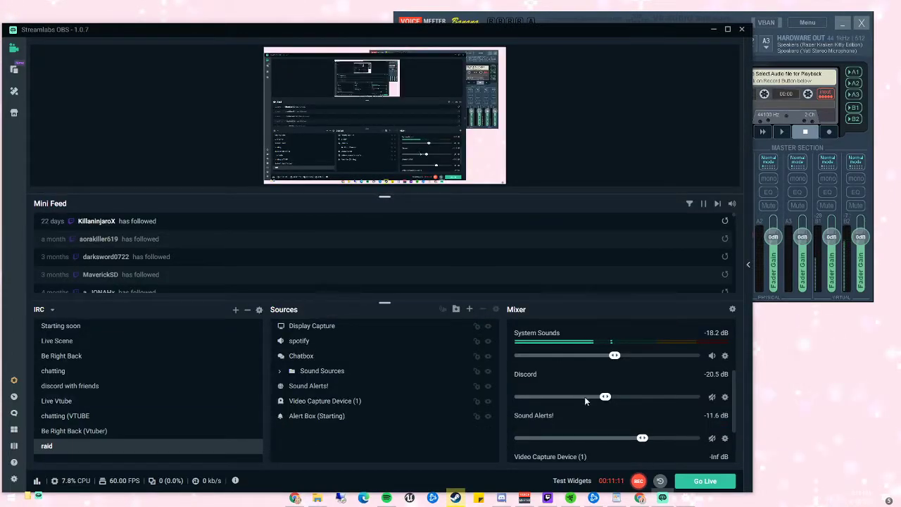
scroll(577, 339, up, 3)
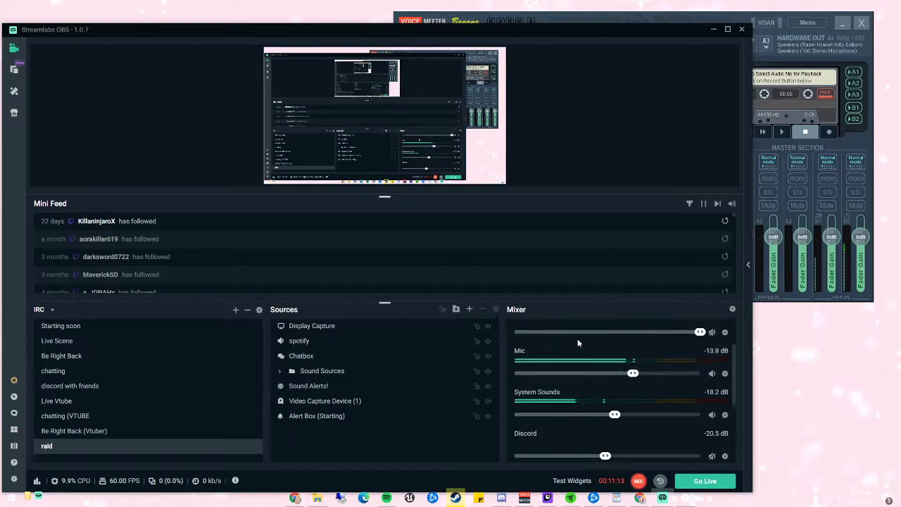
scroll(576, 380, down, 1)
scroll(577, 384, down, 5)
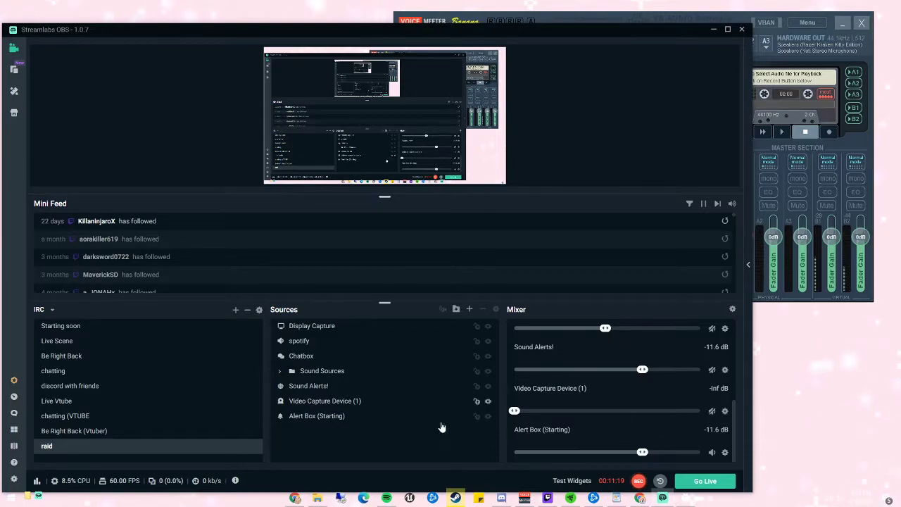
scroll(624, 440, up, 5)
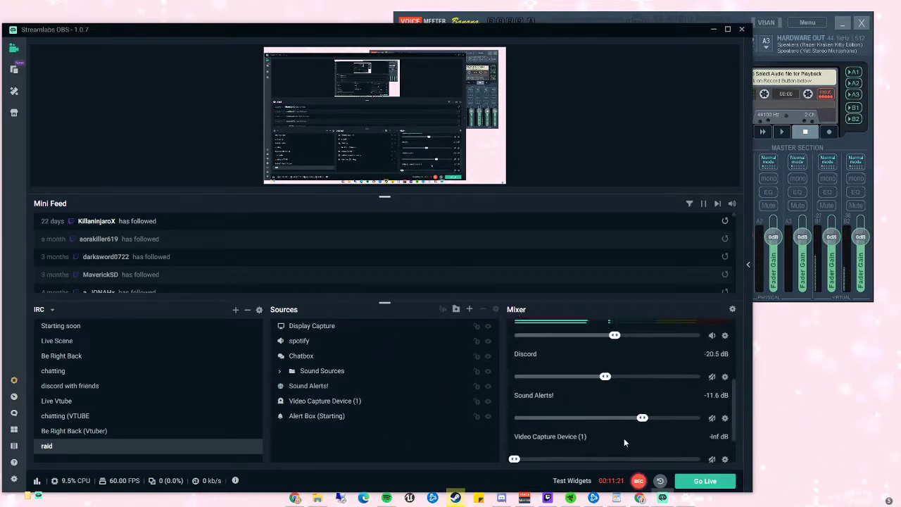
scroll(623, 440, down, 2)
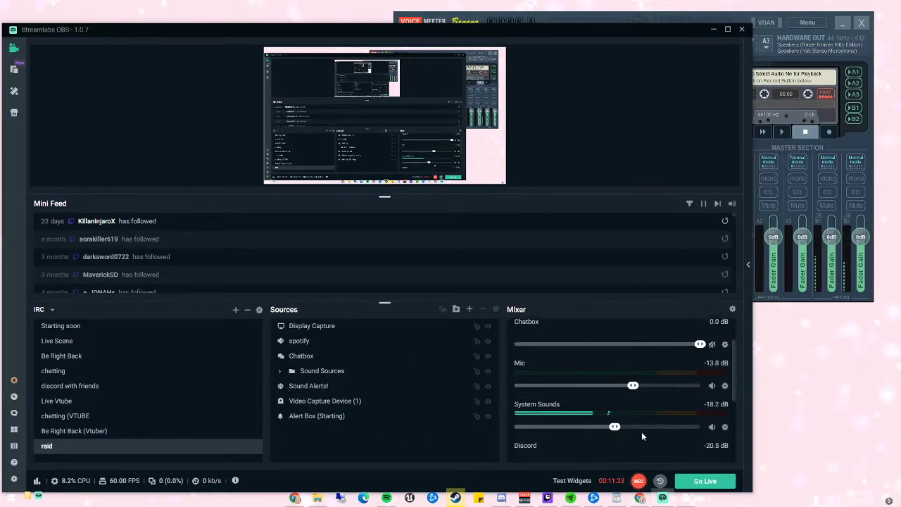
click(726, 428)
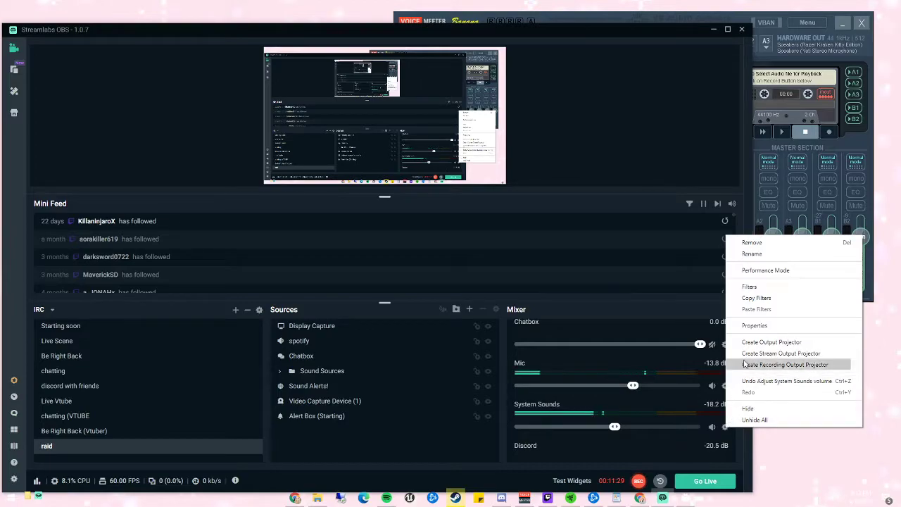
click(753, 326)
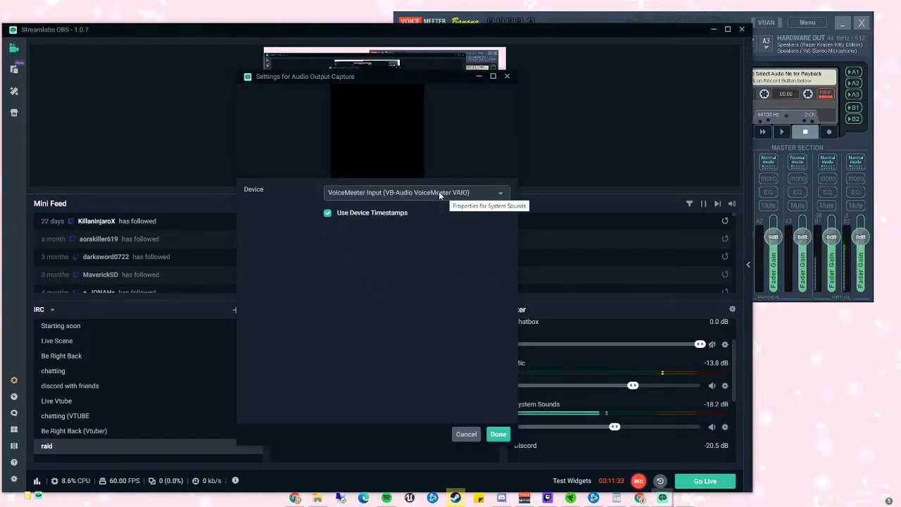
drag(336, 76, 299, 74)
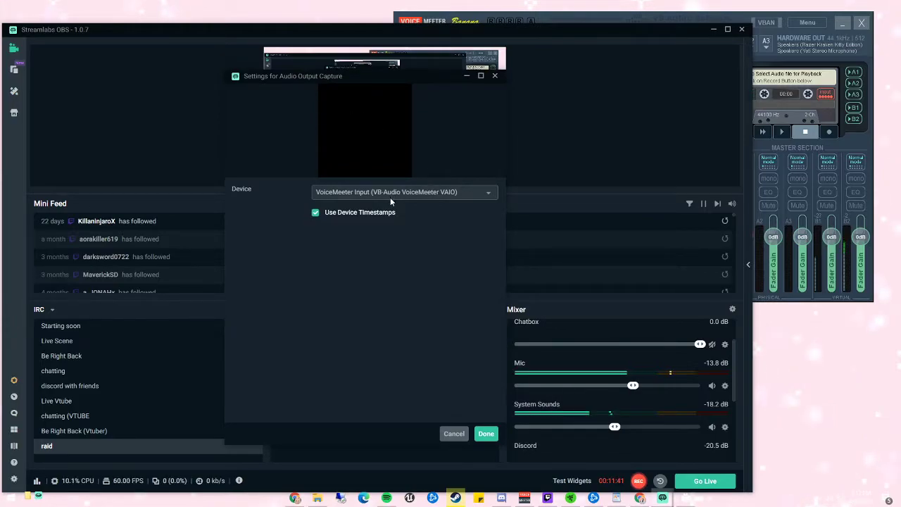
click(495, 77)
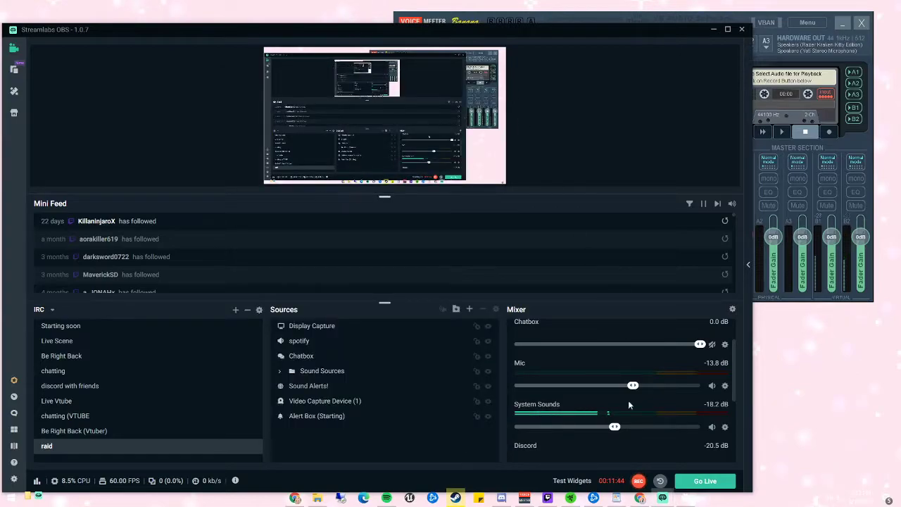
- Confirm Mic captures VoiceMeeter Aux Output and lower its fader to -14.7 dB
click(726, 386)
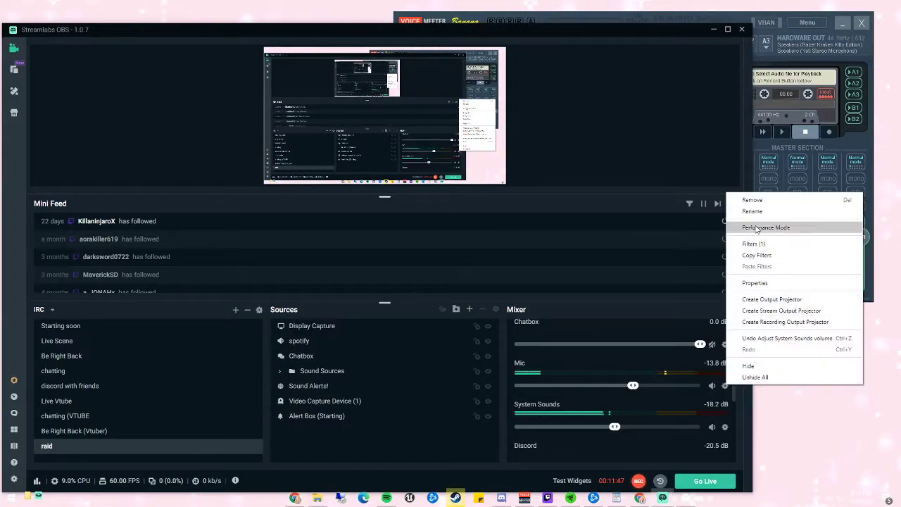
click(754, 285)
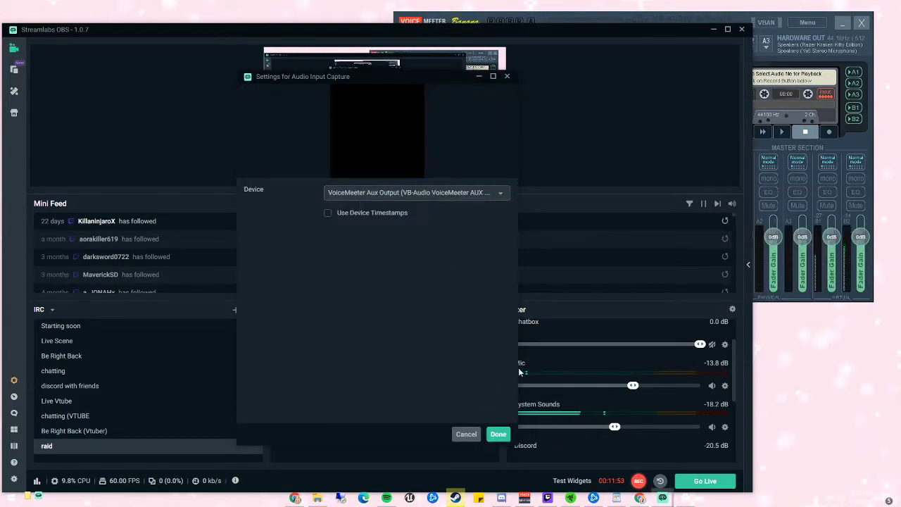
drag(634, 386, 632, 392)
scroll(691, 397, up, 1)
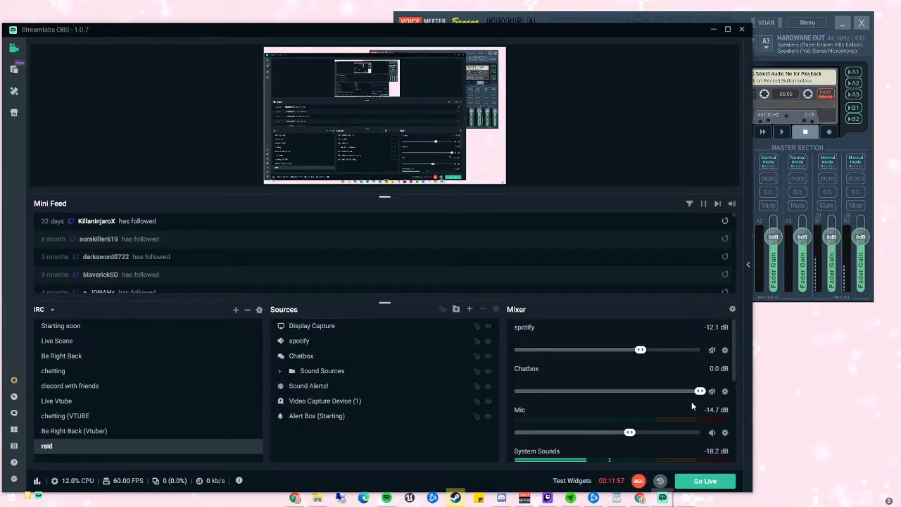
- Confirm the spotify source captures Speakers (VB-Audio Cable A)
click(726, 350)
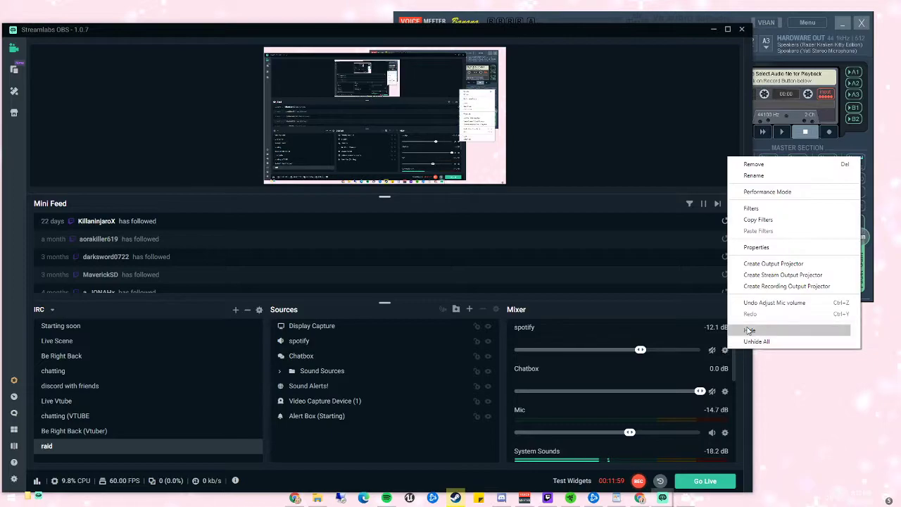
click(756, 248)
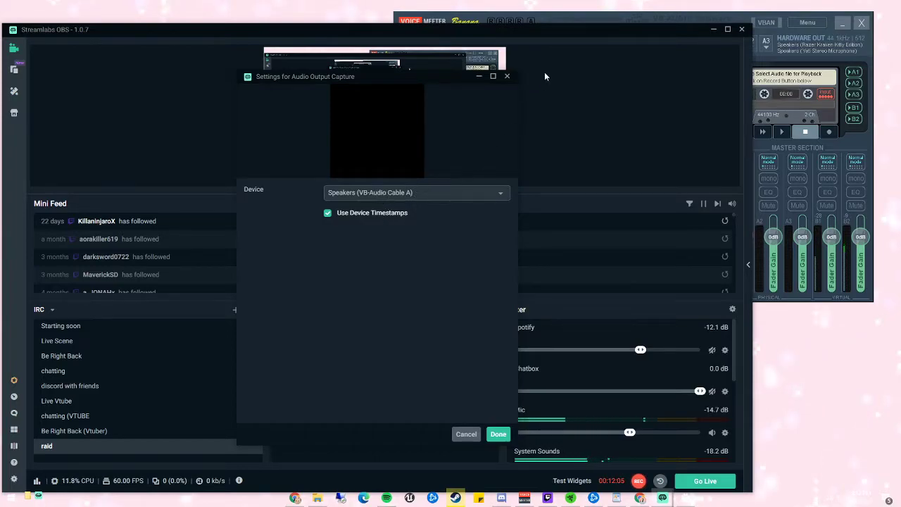
drag(568, 31, 567, 171)
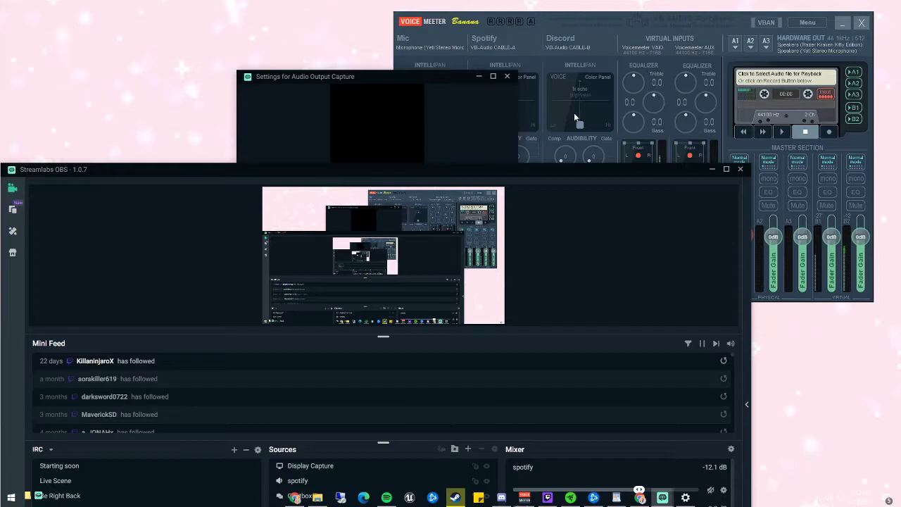
drag(545, 168, 536, 34)
scroll(614, 381, down, 3)
scroll(614, 381, up, 5)
scroll(615, 381, down, 2)
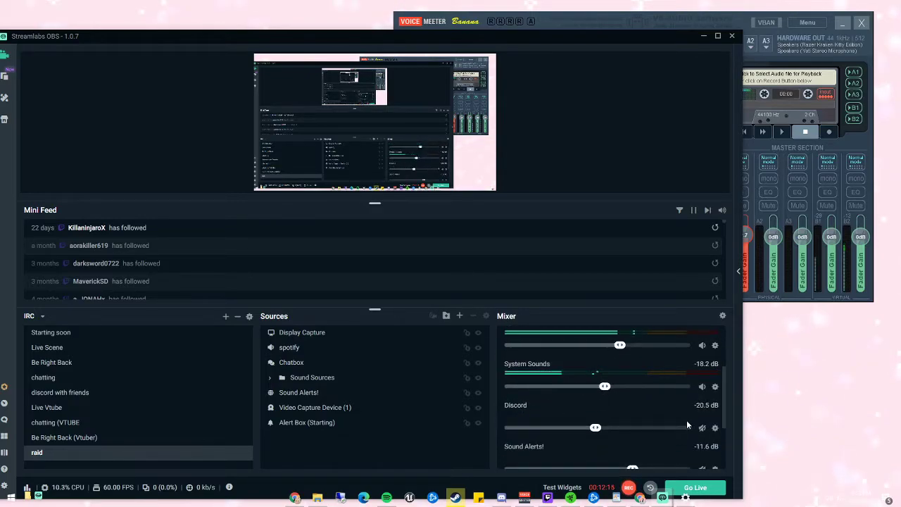
- Verify Discord captures Speakers (VB-Audio Cable B) without changes, then move Streamlabs OBS aside
right_click(716, 428)
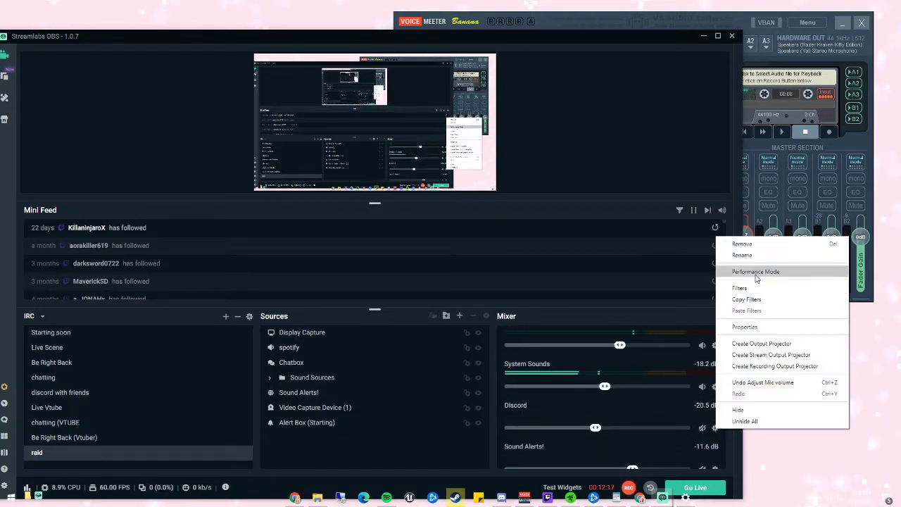
click(747, 327)
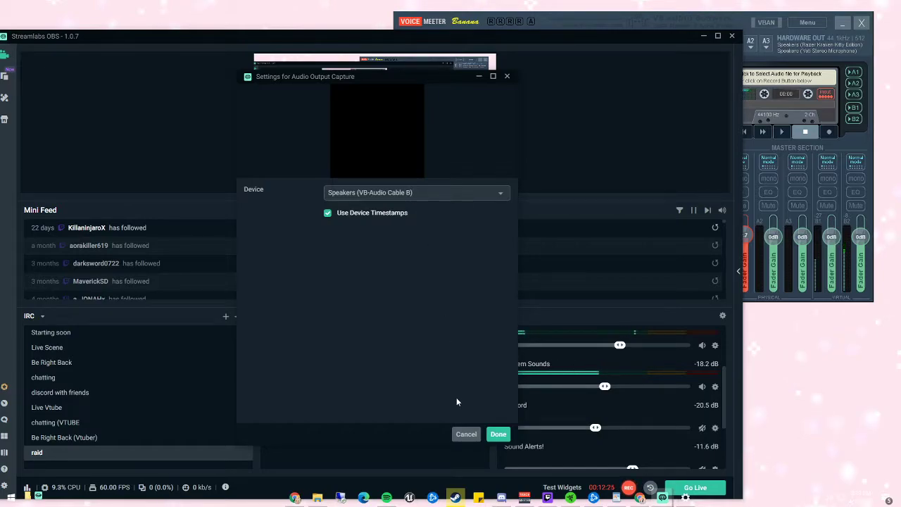
click(466, 436)
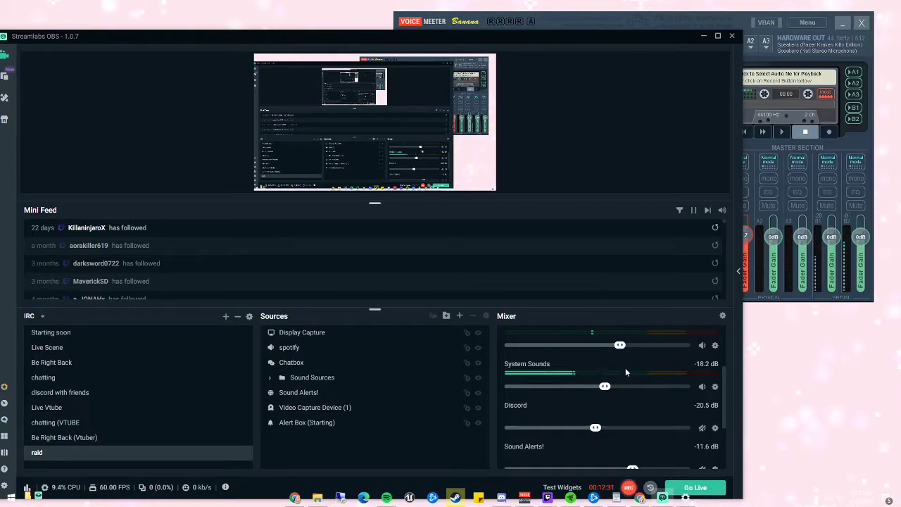
scroll(634, 398, down, 3)
scroll(637, 402, up, 5)
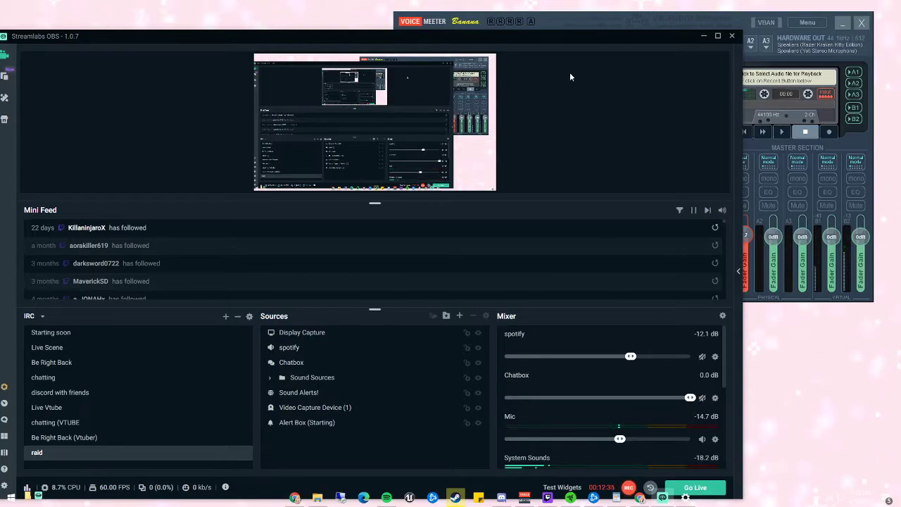
drag(540, 37, 0, 70)
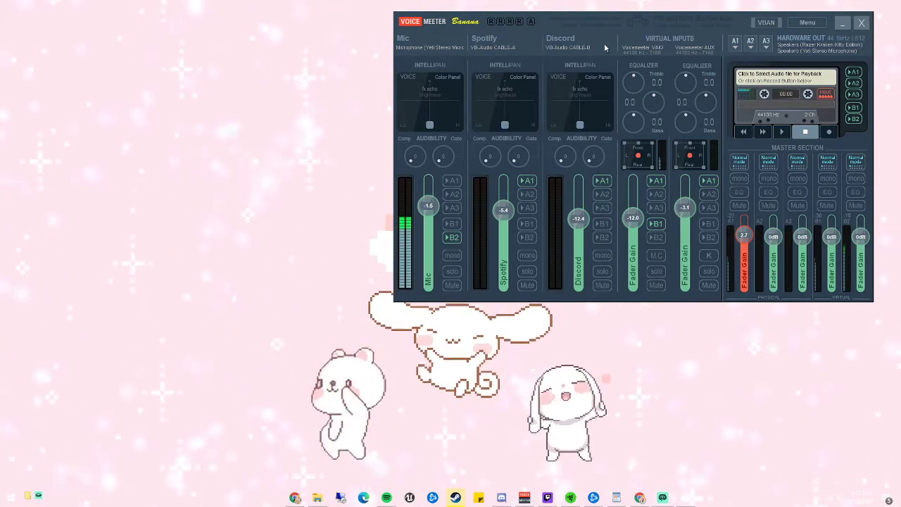
- Center the Voicemeeter Banana window to review its Mic, Spotify and Discord strips, then minimize it
drag(746, 21, 495, 31)
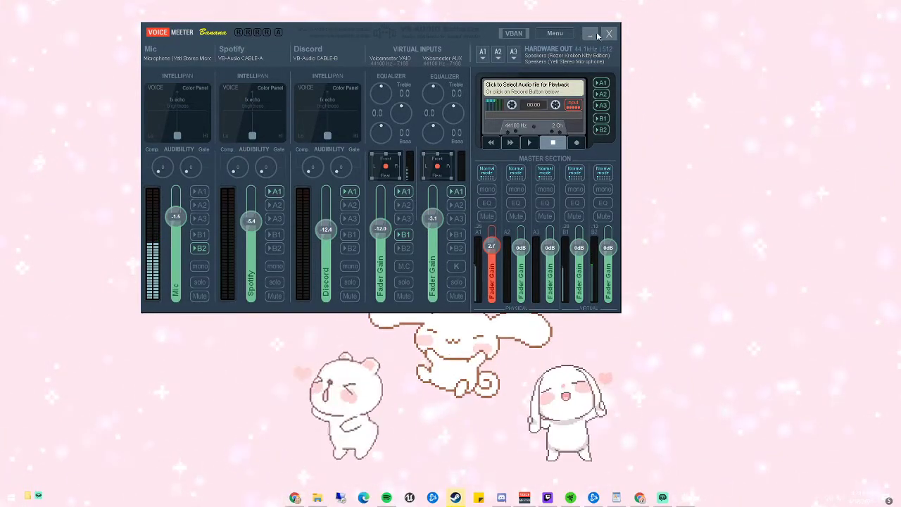
drag(487, 27, 443, 23)
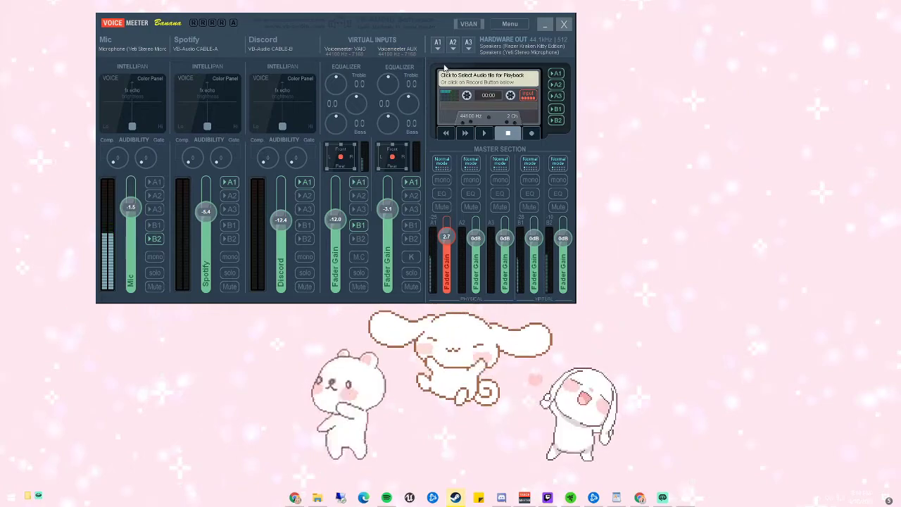
click(545, 24)
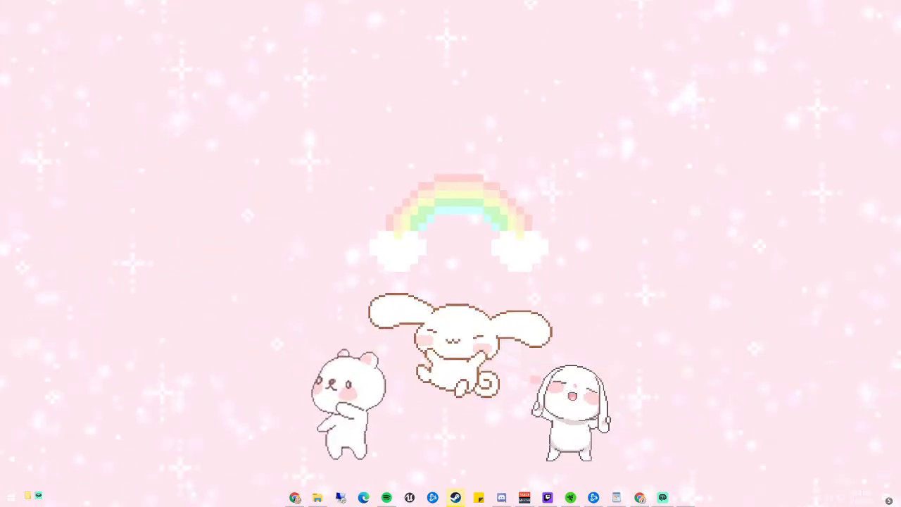